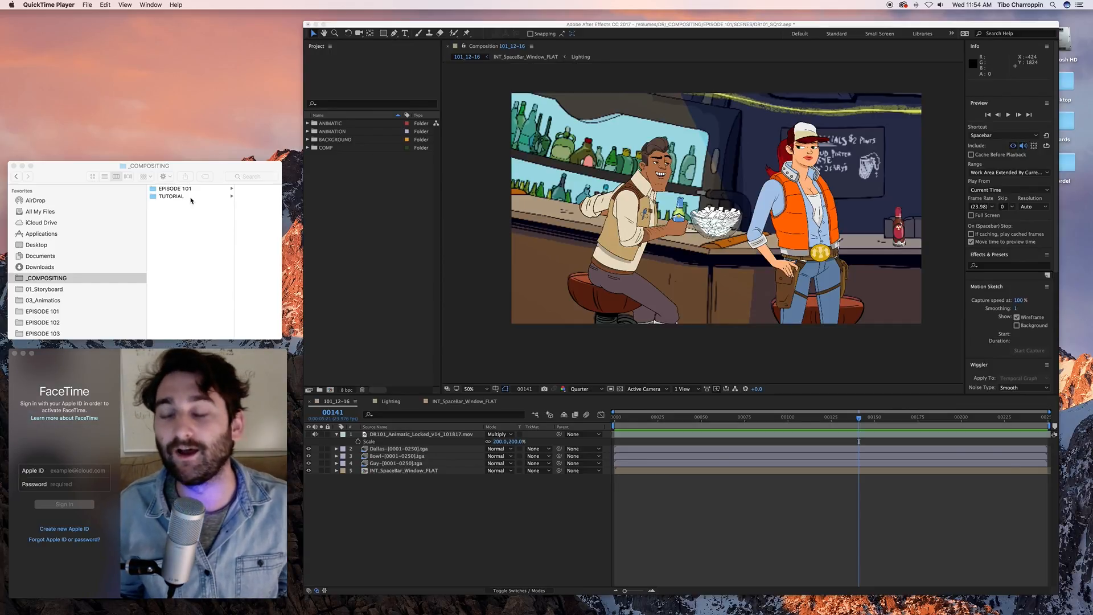
Enlarge the _COMPOSITING folder window, open the EPISODE 101 folder and reposition the window over the centre of the desktop
drag(209, 171, 401, 118)
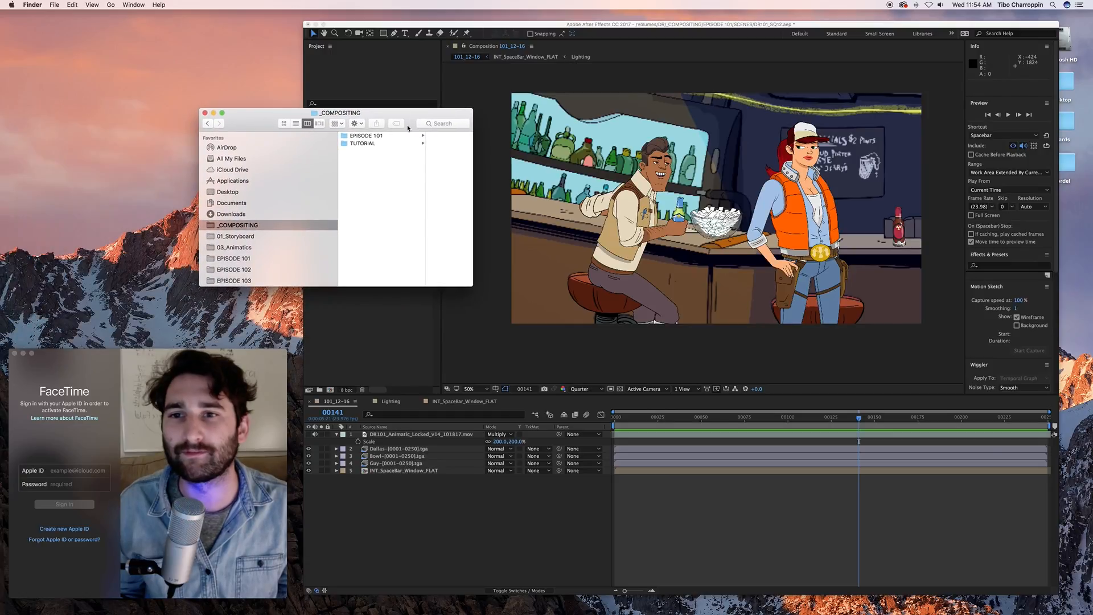
drag(470, 287, 837, 508)
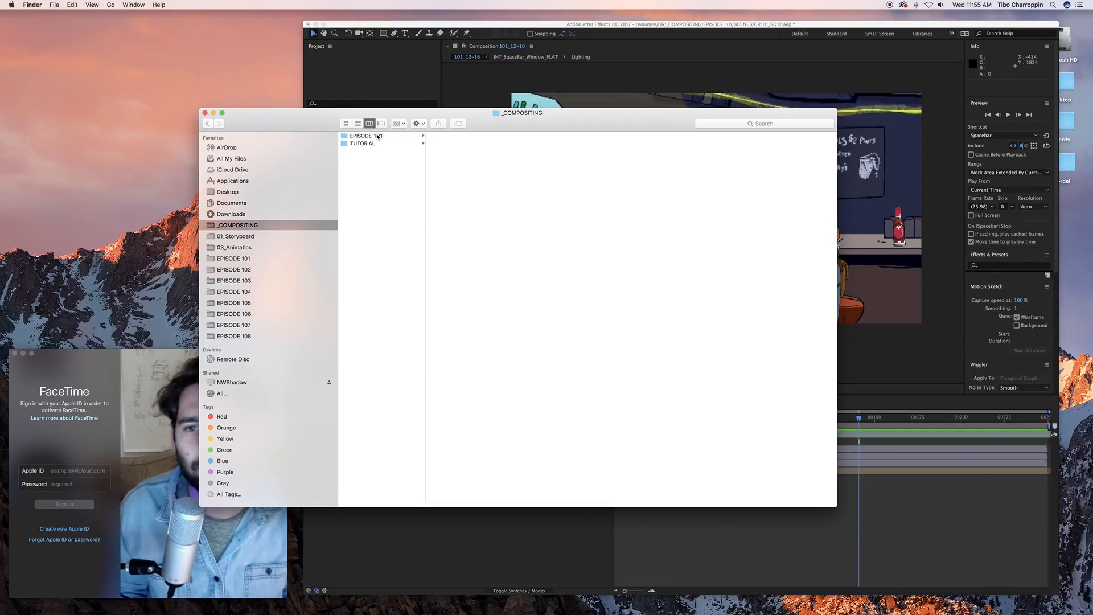
click(378, 136)
drag(371, 115, 473, 136)
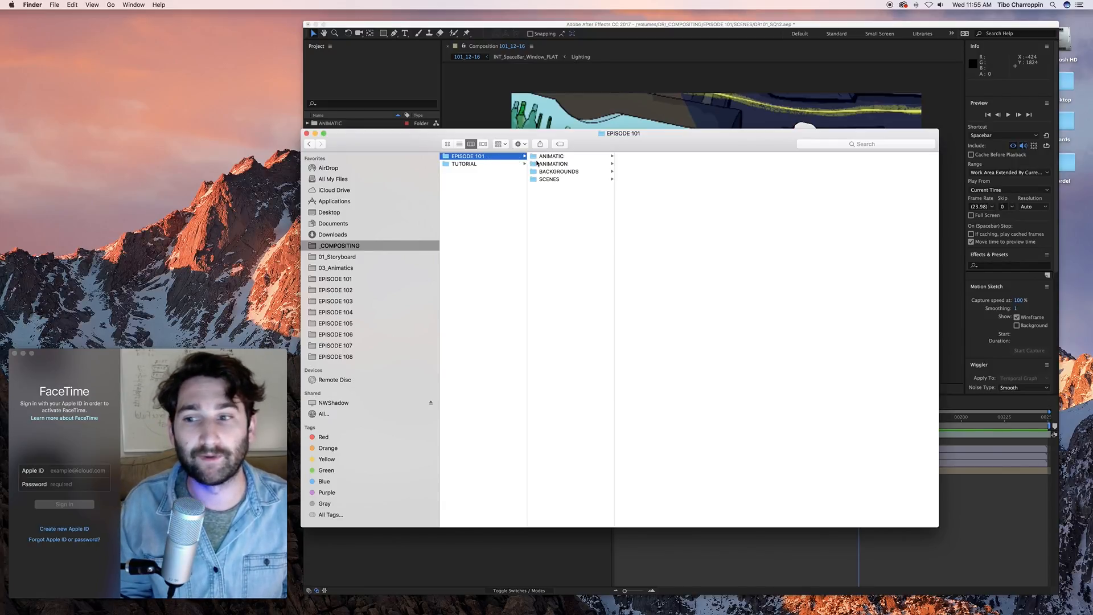
Look through the ANIMATIC folder and the 12-16 shot folder inside ANIMATION
click(556, 157)
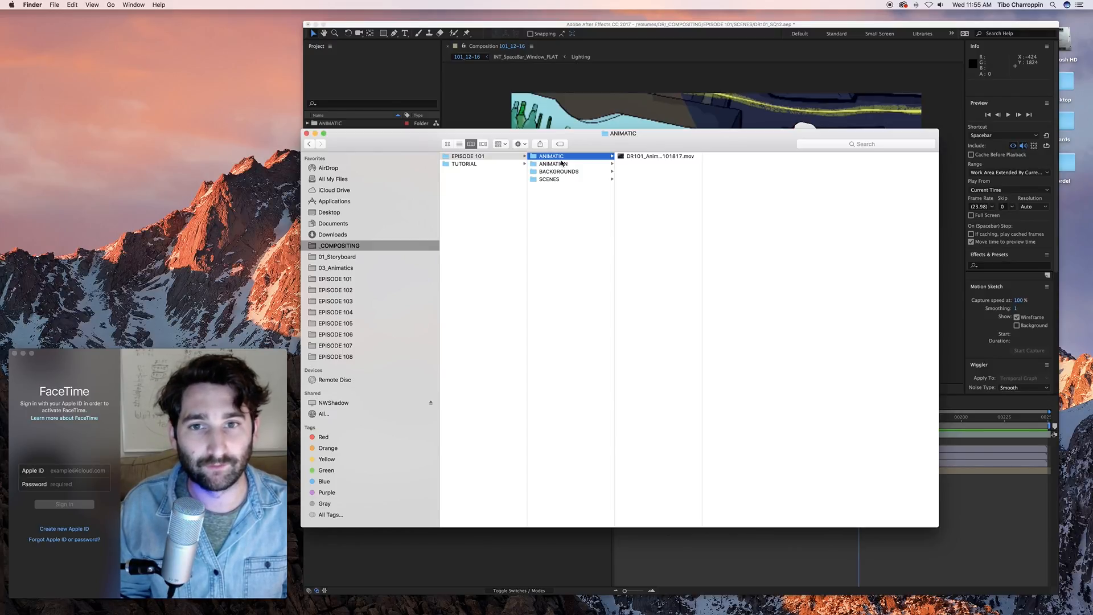
click(564, 165)
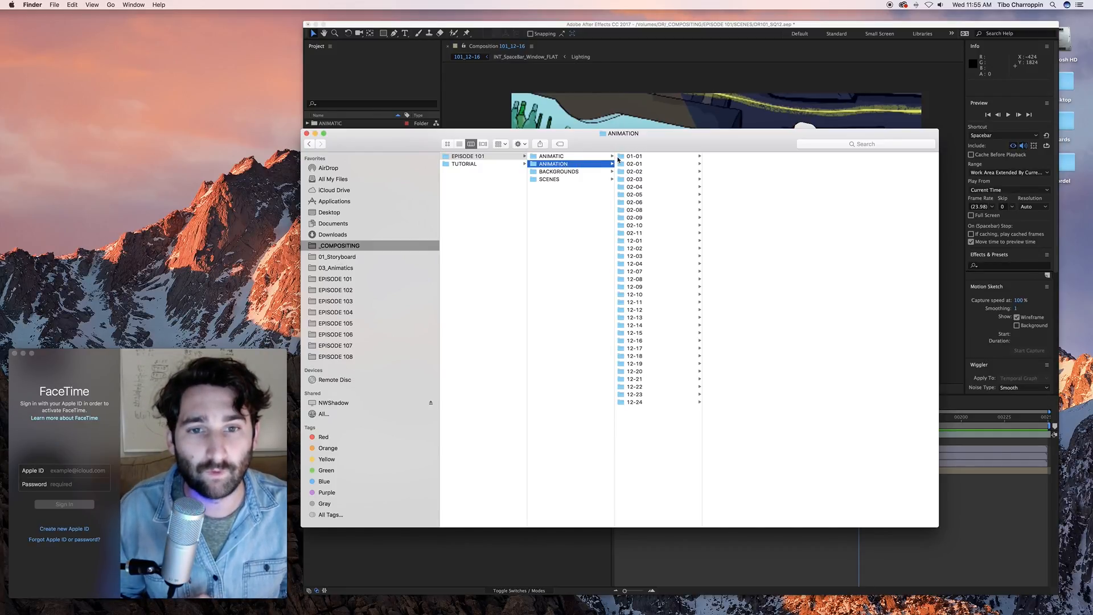
click(632, 333)
click(634, 340)
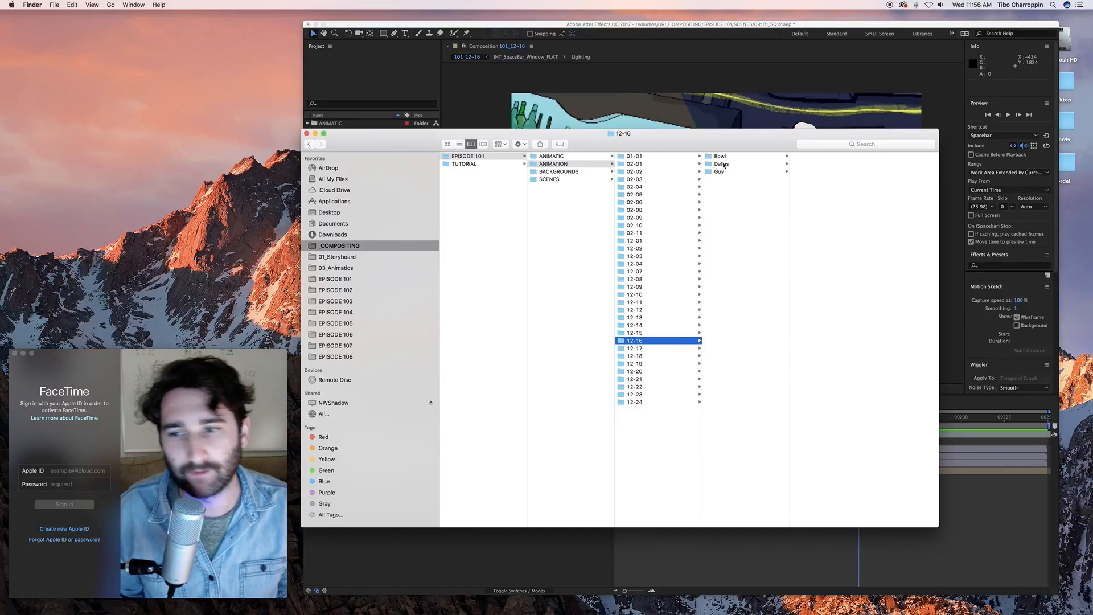
Browse the BACKGROUNDS folder of EPISODE 101 and widen its column to show the full file names
click(563, 158)
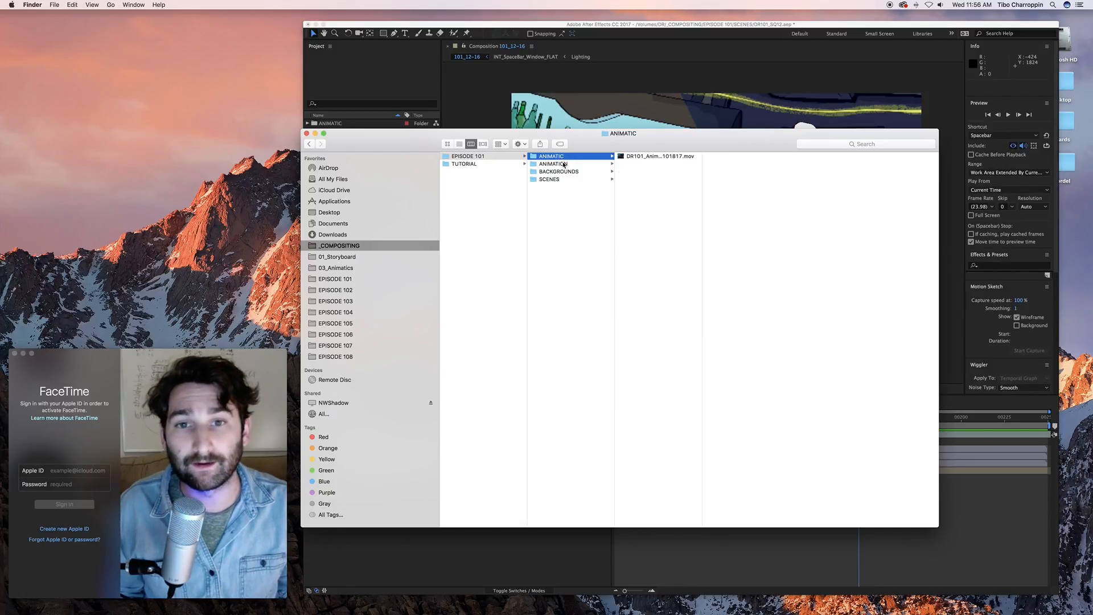
click(564, 164)
click(575, 174)
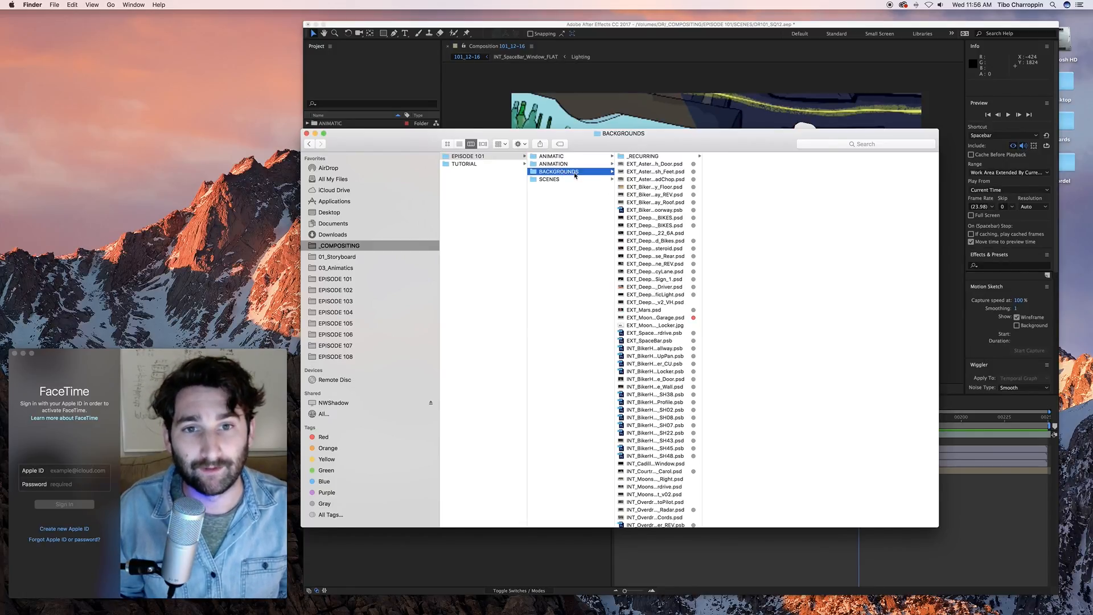
scroll(649, 206, down, 5)
scroll(648, 207, up, 2)
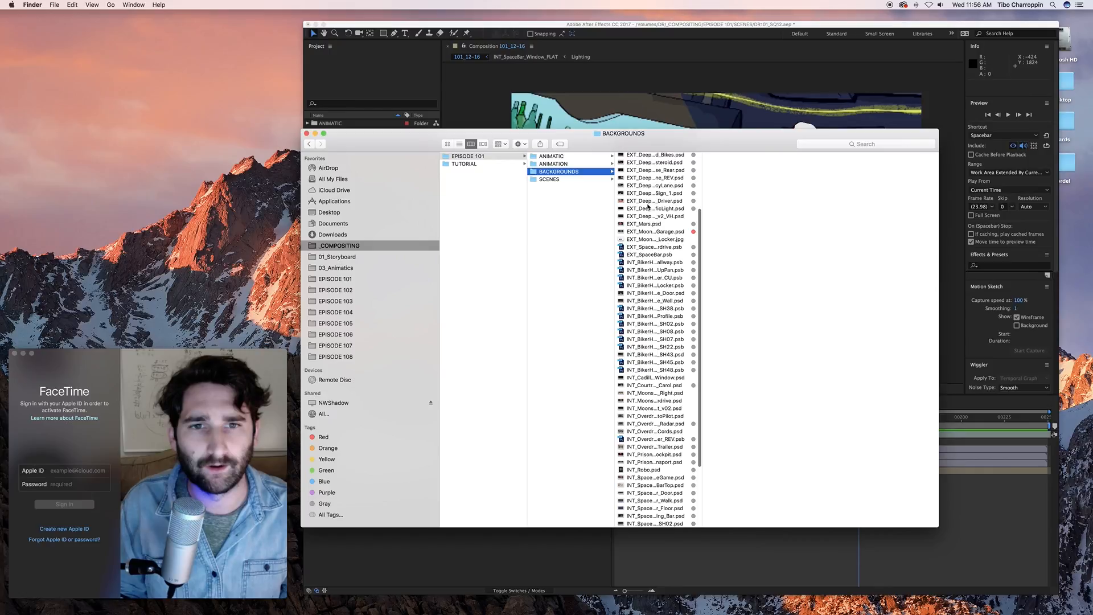
scroll(668, 277, down, 5)
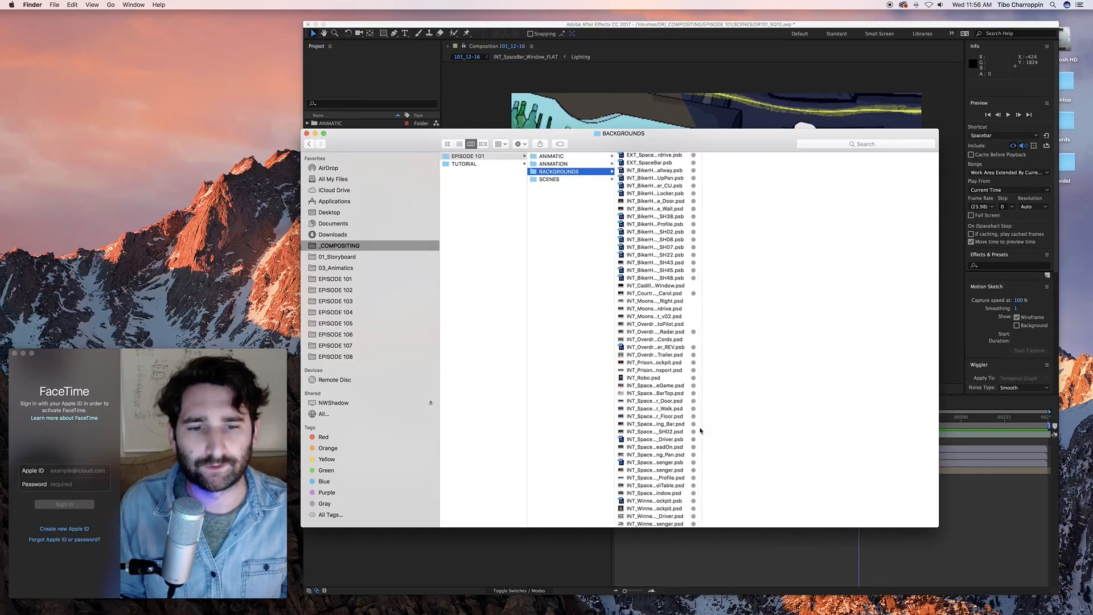
double_click(703, 428)
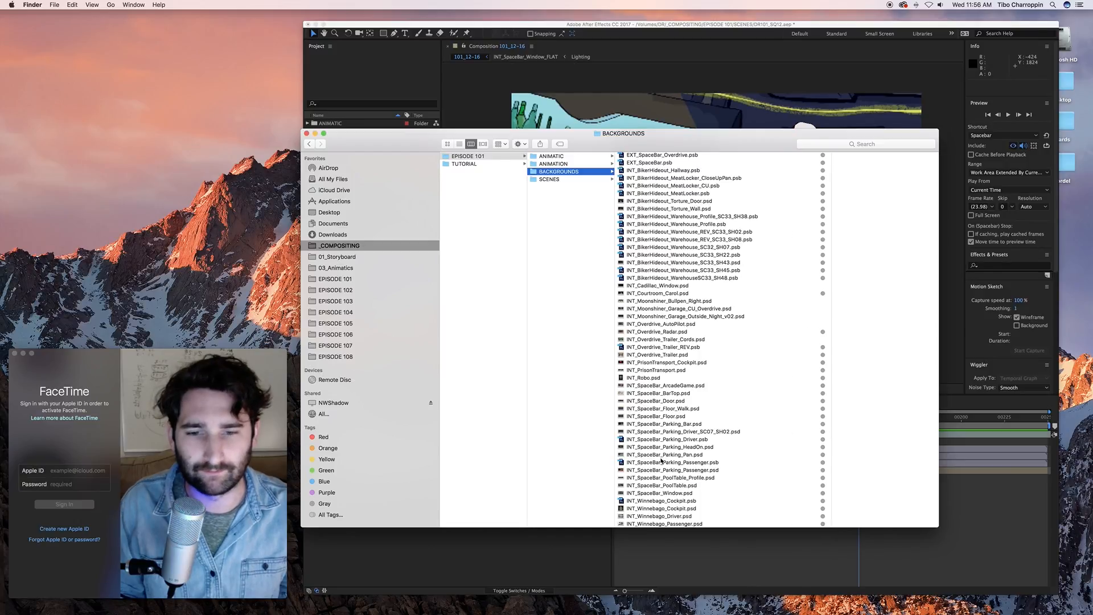
Open INT_SpaceBar_Window.psd in Photoshop and move the Photoshop window so the document and its layers are fully in view
click(676, 494)
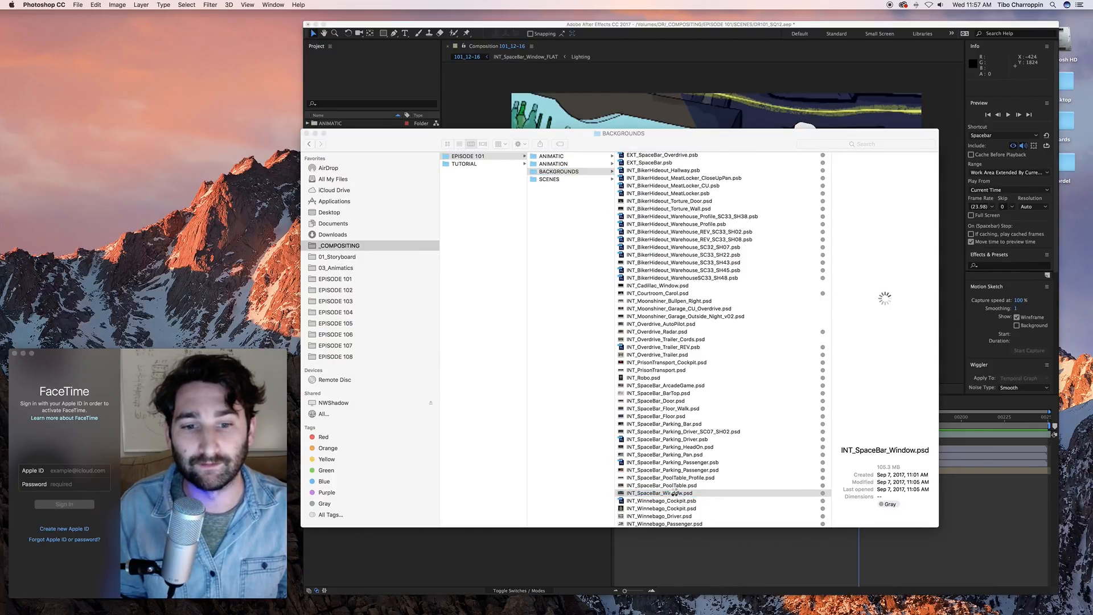
double_click(673, 493)
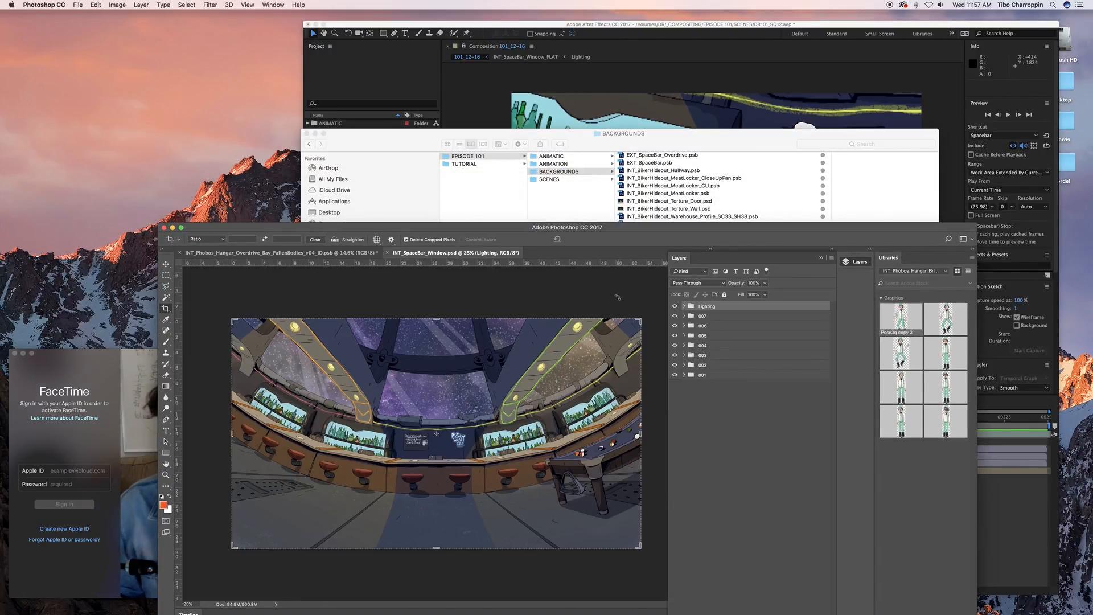
drag(592, 229, 703, 67)
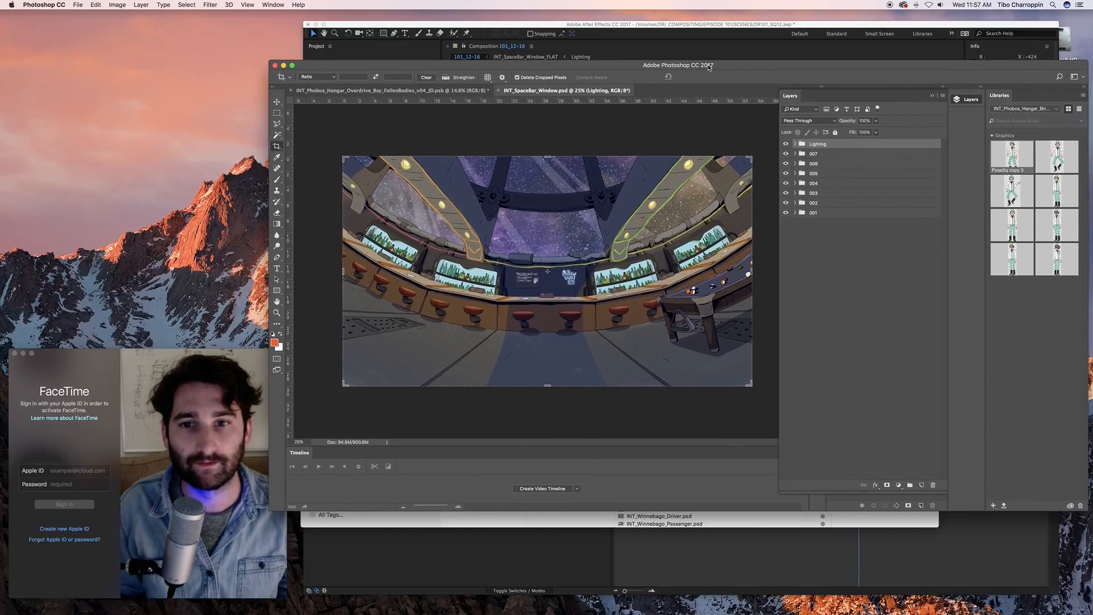
Expand the numbered layer groups 001 through 007 to show the layers inside them
click(797, 212)
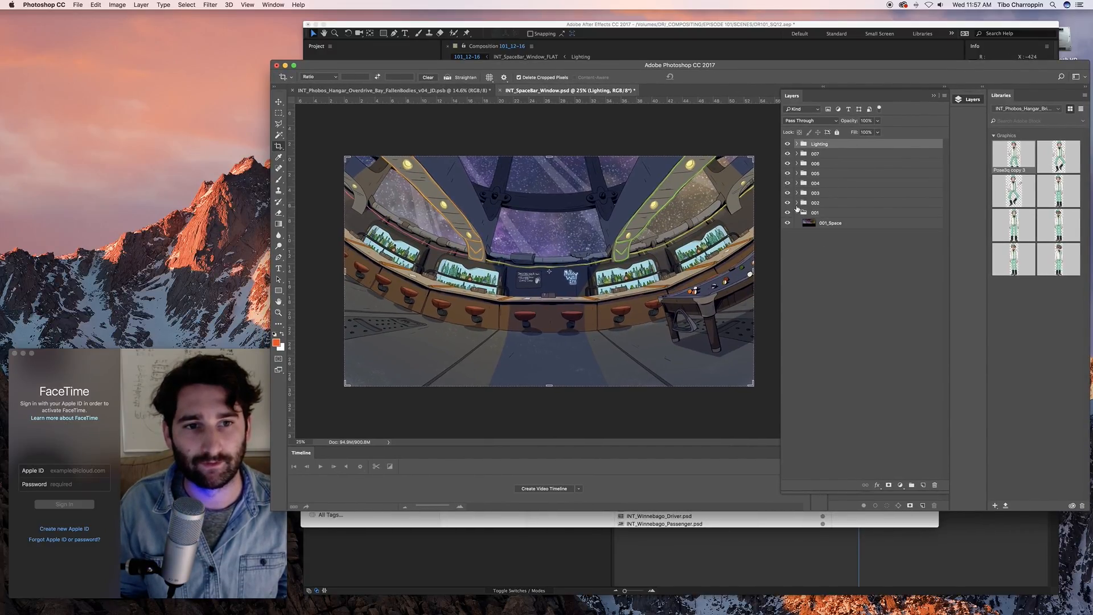
click(796, 203)
click(797, 194)
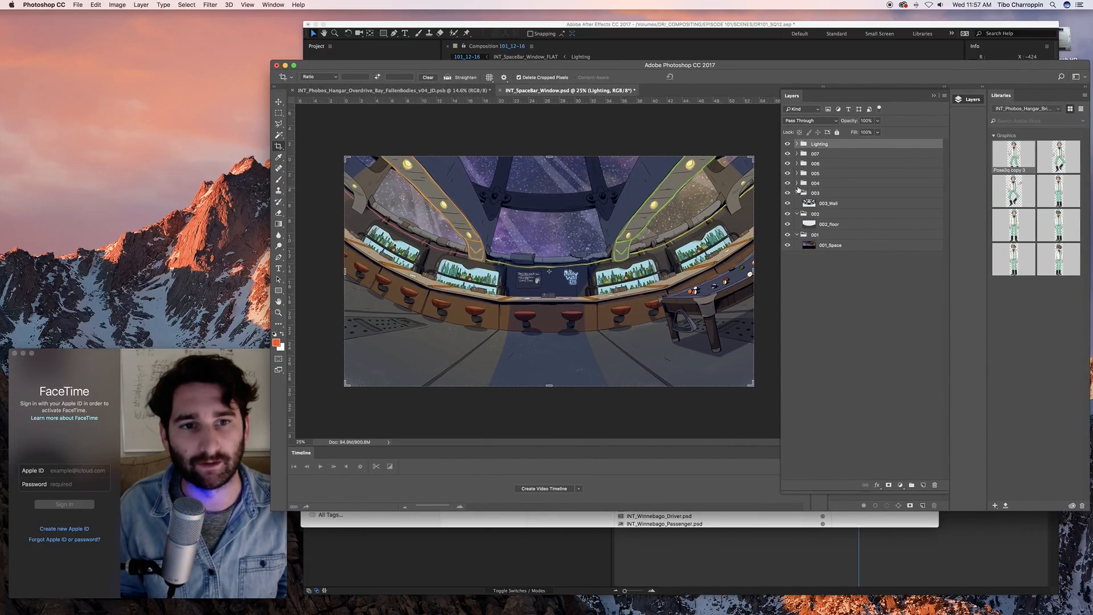
click(797, 183)
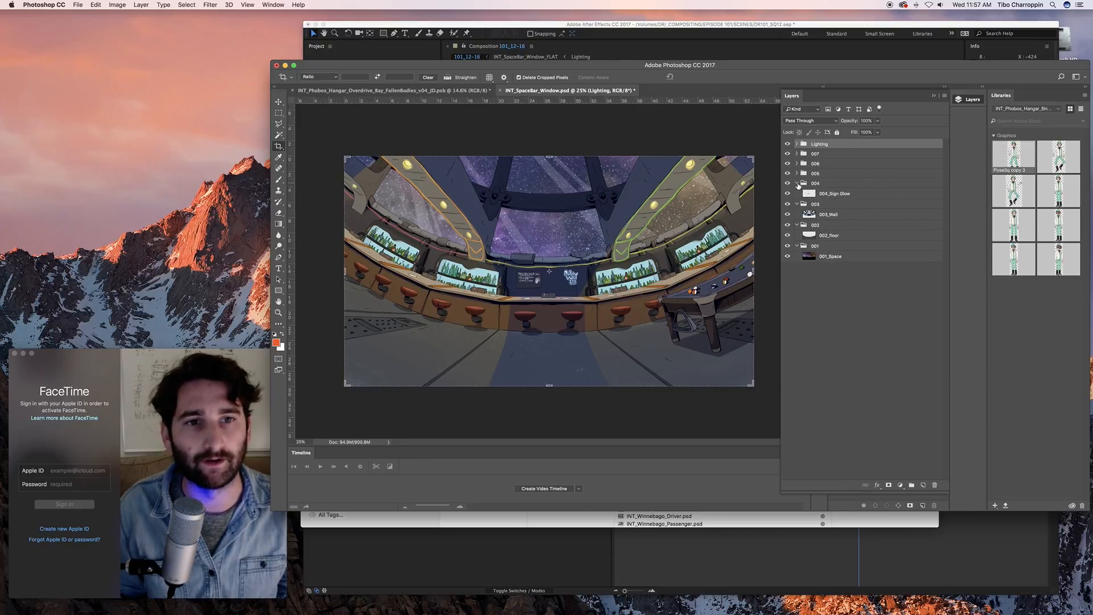
click(797, 173)
click(796, 164)
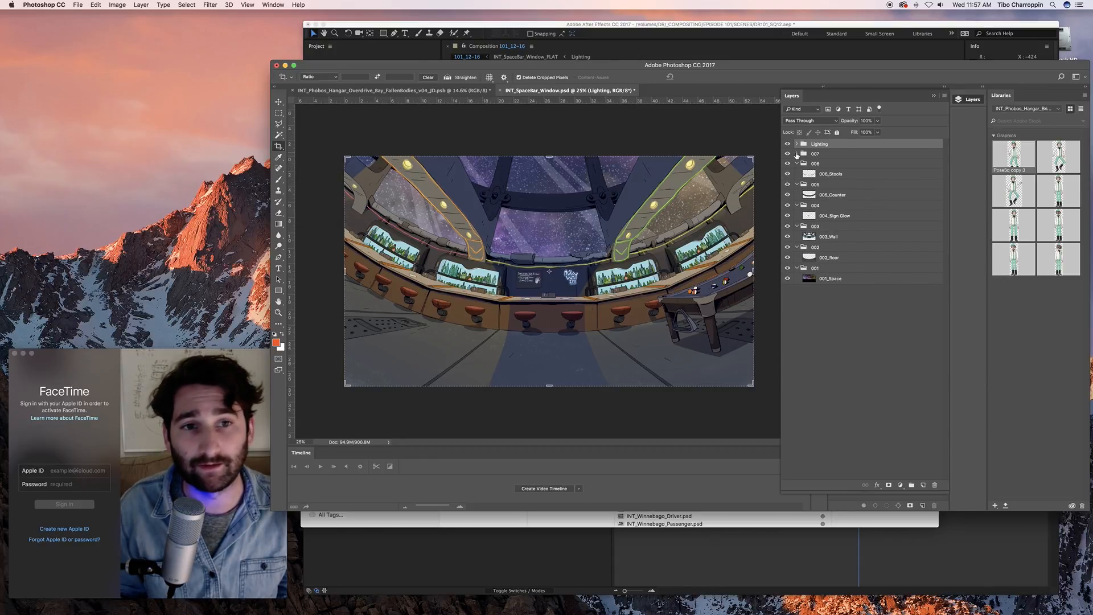
click(797, 154)
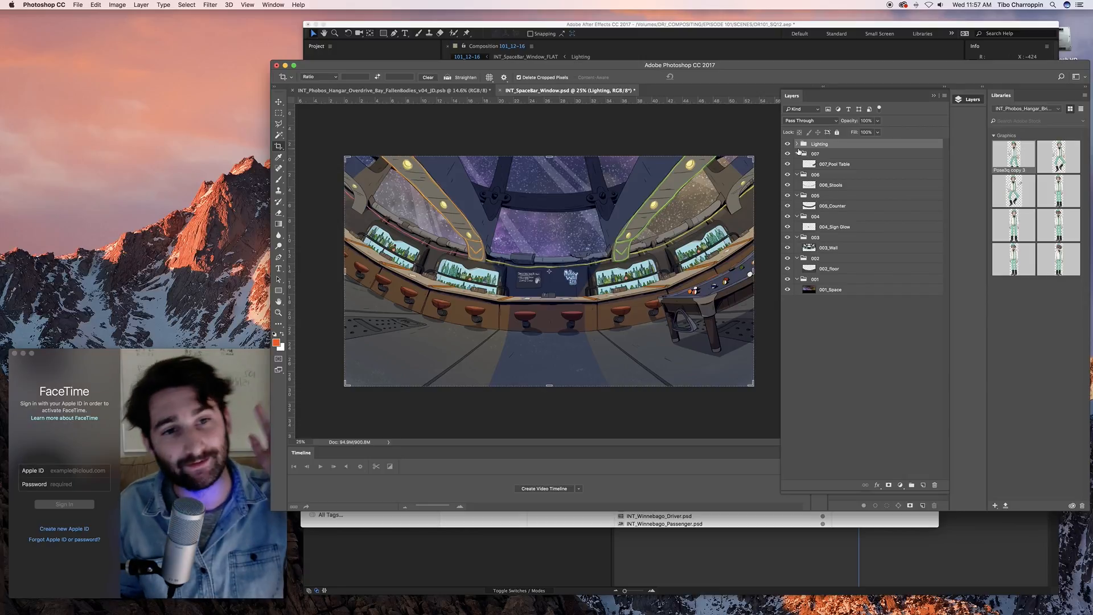
Go through the numbered groups and their layers one by one, from 001_Space up to 007_Pool Table
click(824, 290)
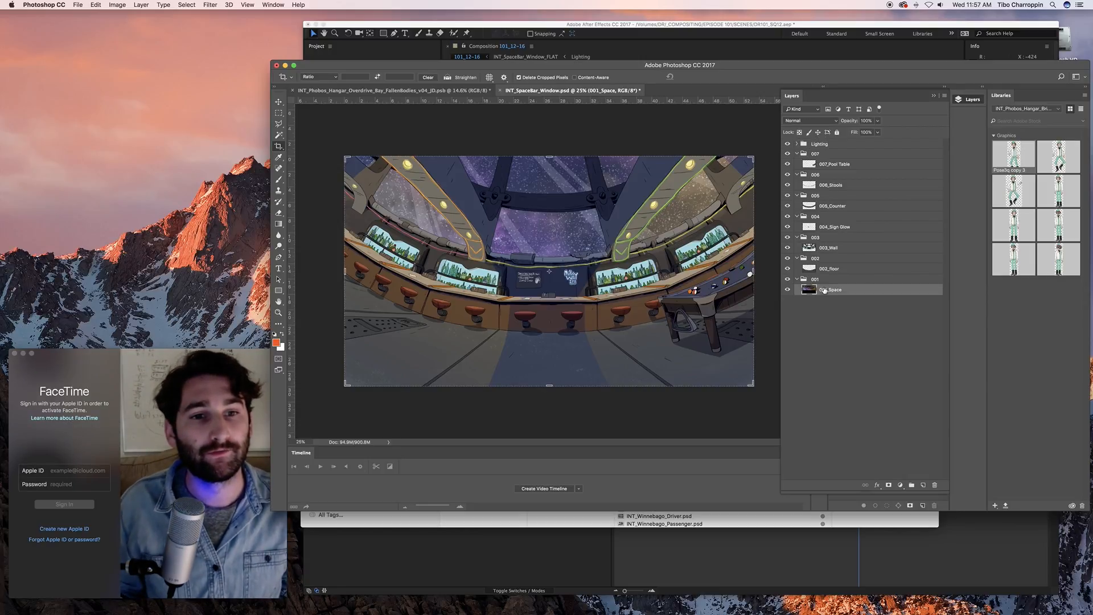
click(816, 280)
click(819, 269)
click(820, 259)
click(820, 248)
click(822, 227)
click(824, 217)
click(825, 197)
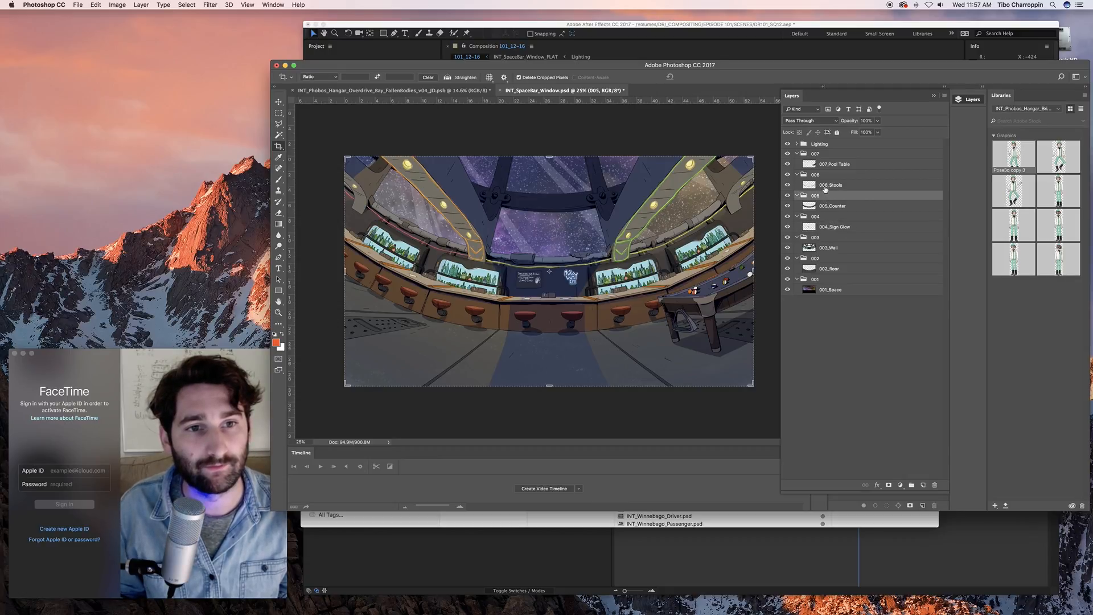
click(826, 185)
click(819, 164)
Expand the Lighting group and go through its layers from Lighting down to Ambient Light
click(797, 144)
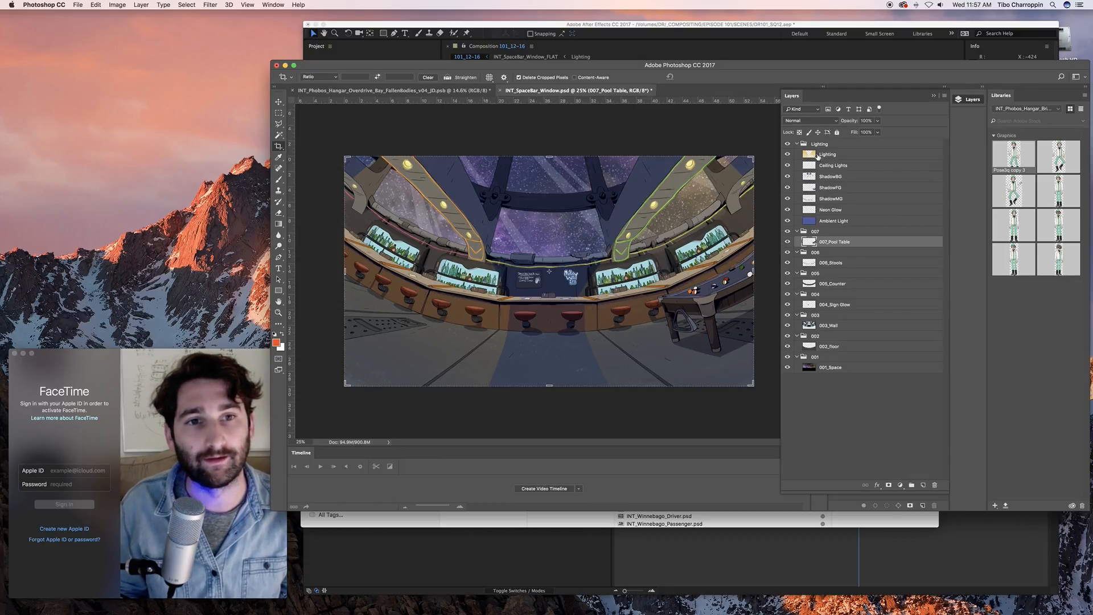
click(820, 158)
click(824, 187)
click(826, 210)
click(828, 221)
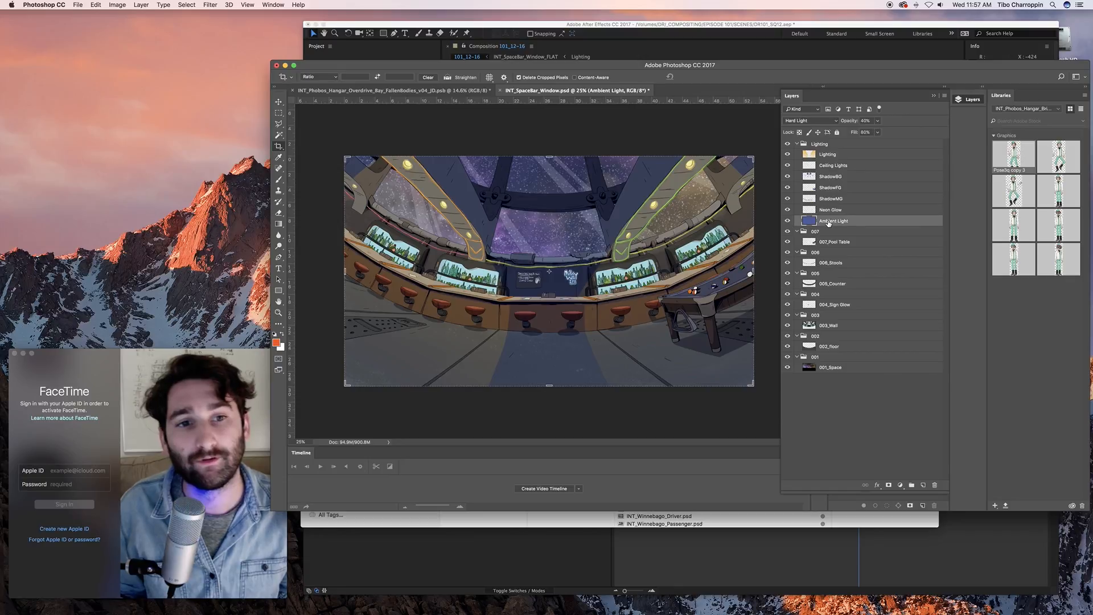
Switch the Lighting, Ceiling Lights and ShadowBG layers off and on again to compare their effect on the background
click(788, 154)
click(788, 155)
click(787, 165)
click(787, 166)
click(787, 176)
click(787, 177)
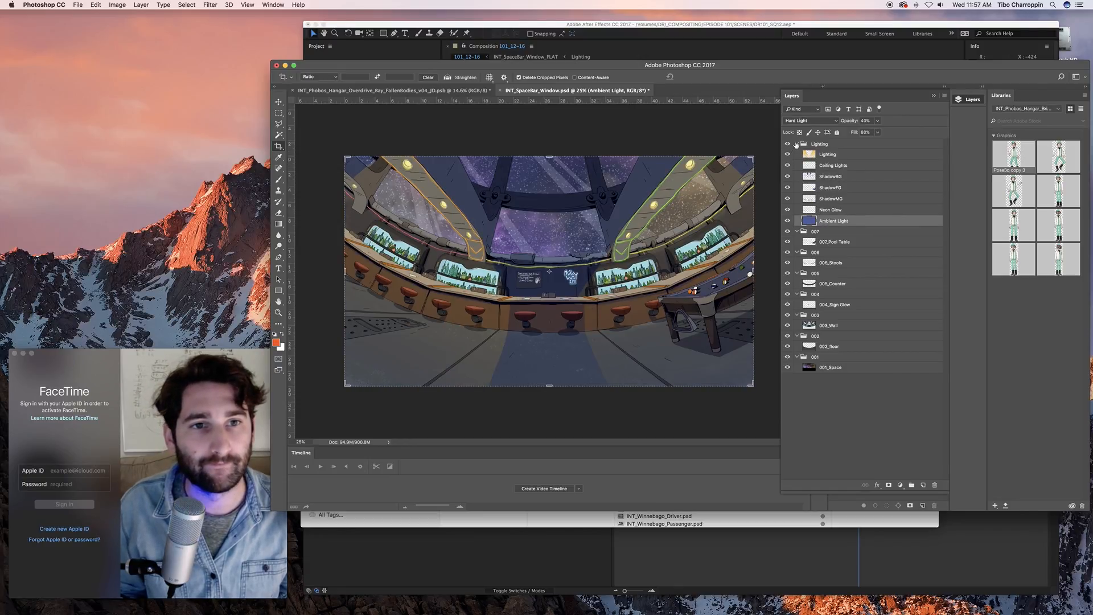
Collapse the Lighting group and all the numbered groups from 007 down to 001
click(796, 145)
click(797, 153)
click(797, 164)
click(797, 173)
click(796, 183)
click(797, 193)
click(796, 203)
click(797, 213)
Check the 001_Space and 002_floor layers inside groups 001 and 002, and collapse both groups again
click(797, 213)
click(812, 223)
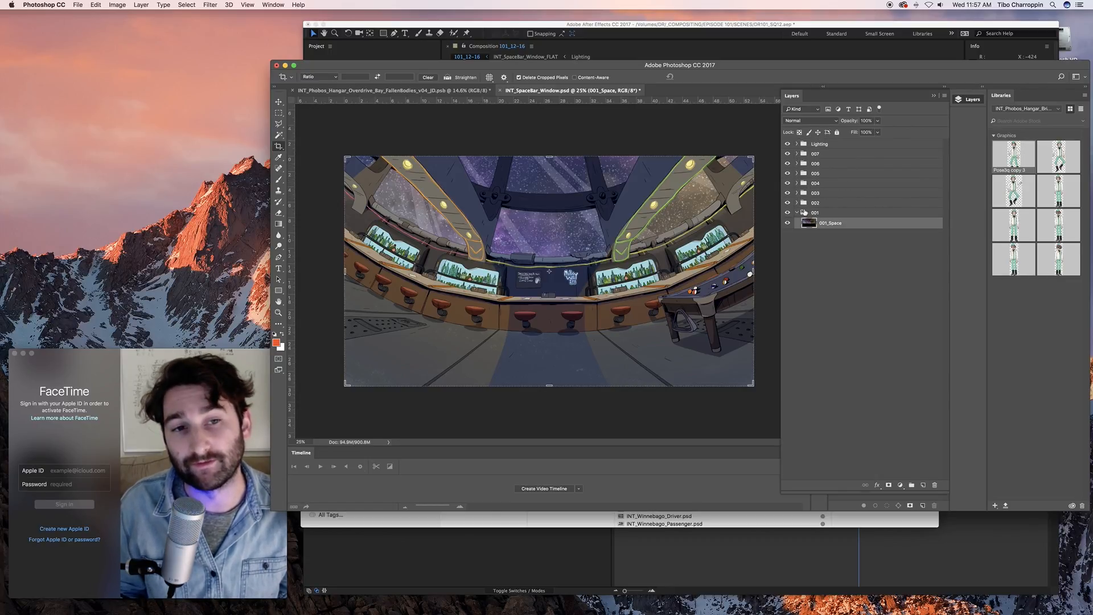
click(797, 202)
click(814, 214)
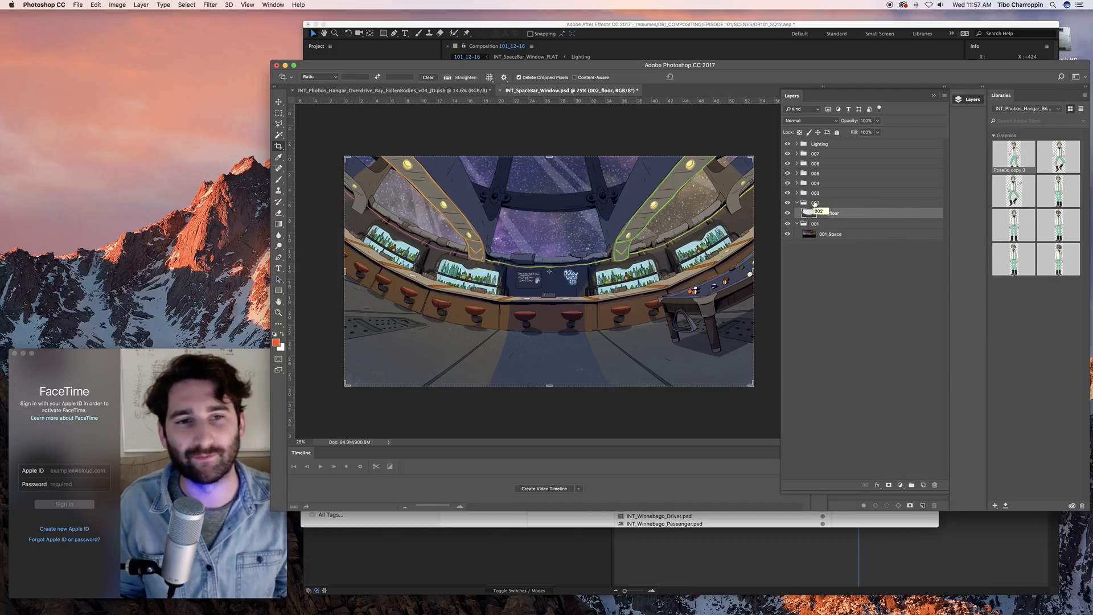
click(796, 223)
click(797, 202)
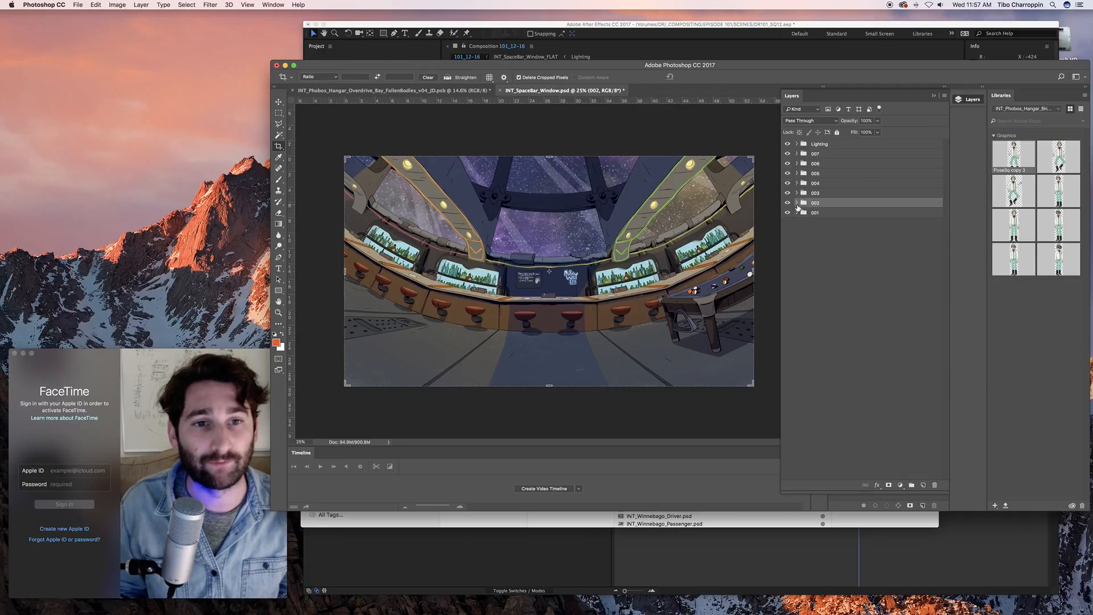
Select the Lighting group, view its layer list again and leave the group collapsed
click(803, 146)
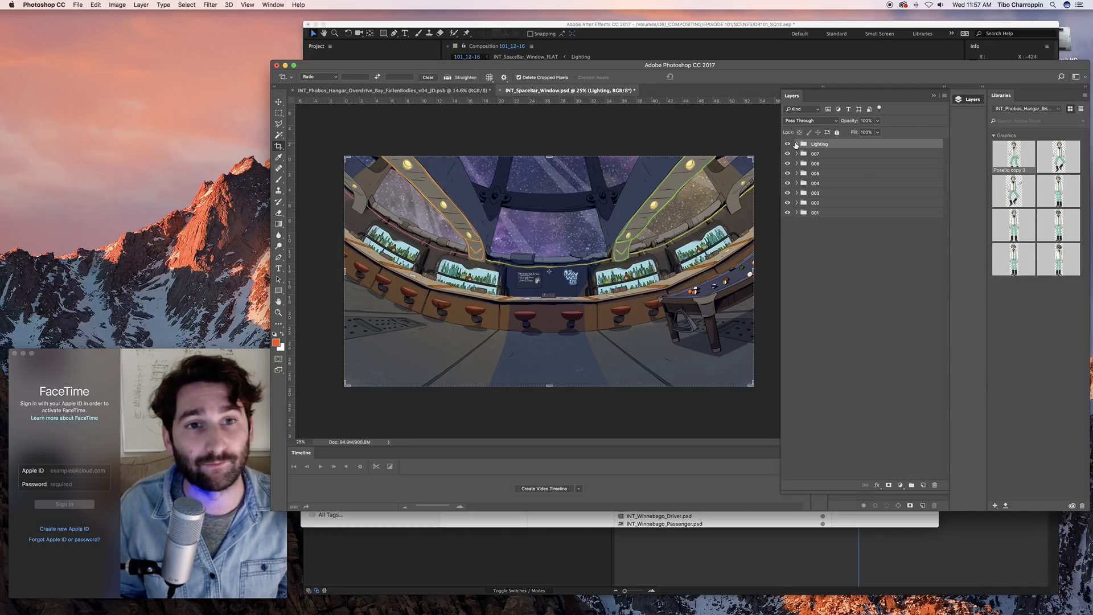
click(797, 144)
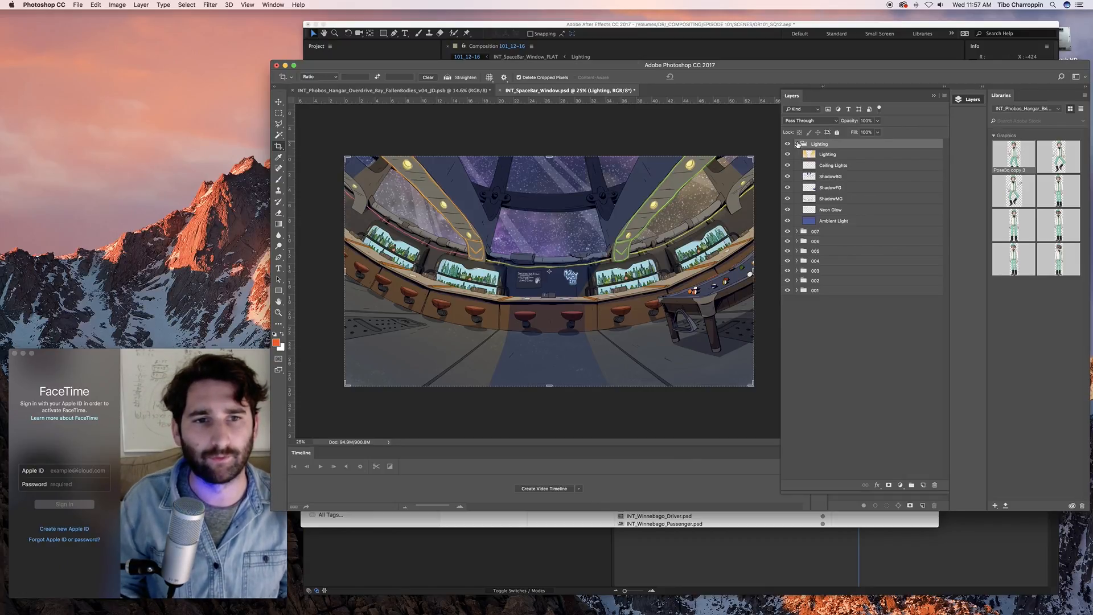
click(797, 144)
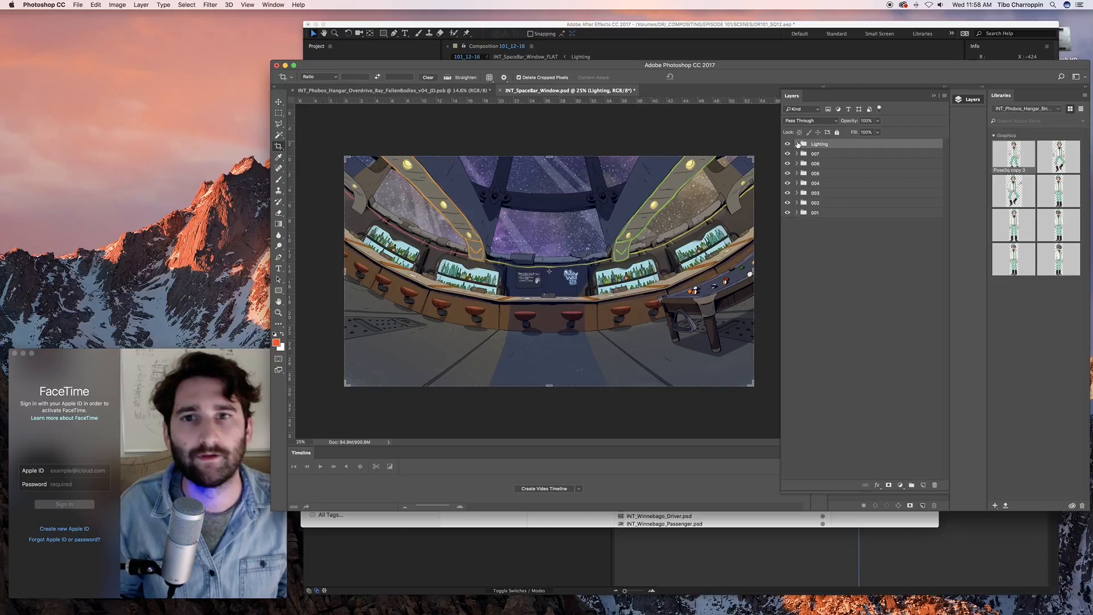
click(797, 144)
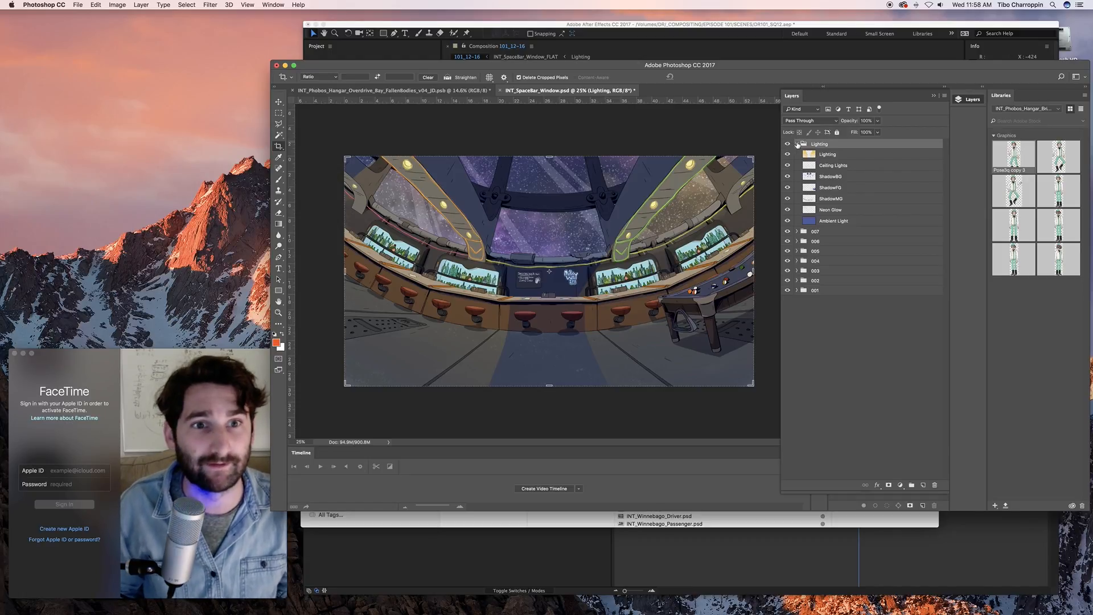
click(798, 144)
Close INT_SpaceBar_Window.psd and move the Photoshop window down, clear of the file browser
click(501, 91)
click(517, 197)
drag(512, 63, 482, 475)
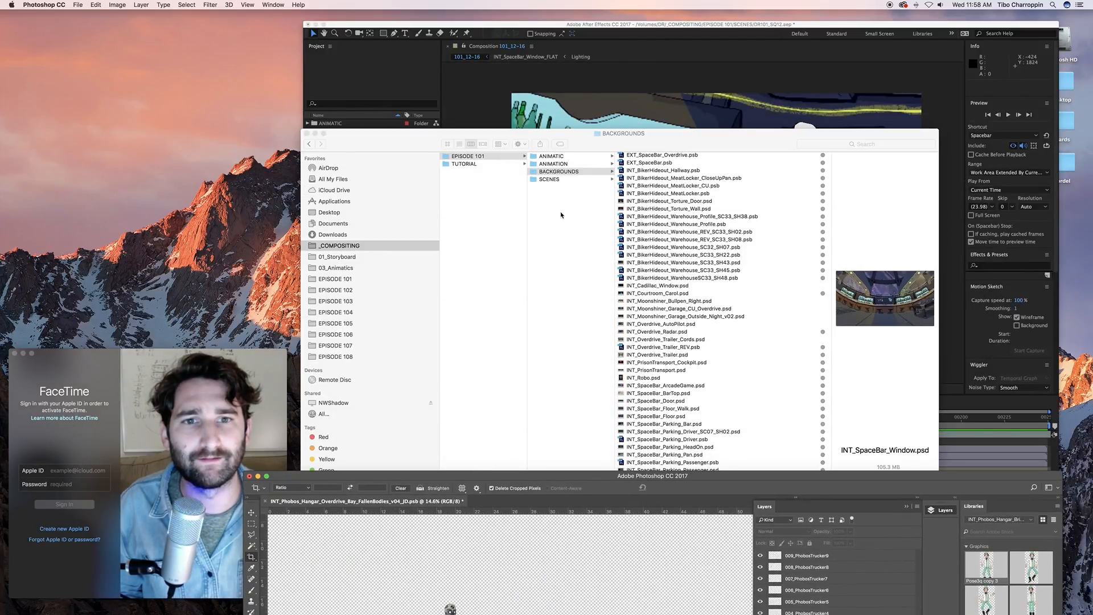
Switch to Finder and open the DR101_SQ12.aep project from the SCENES folder in After Effects
click(569, 219)
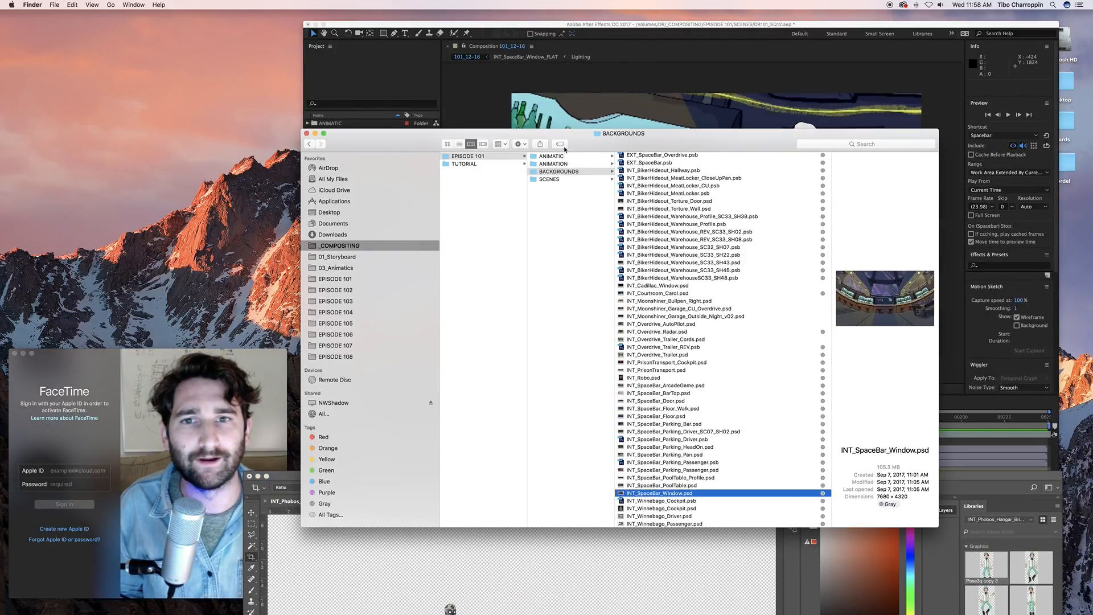
click(559, 180)
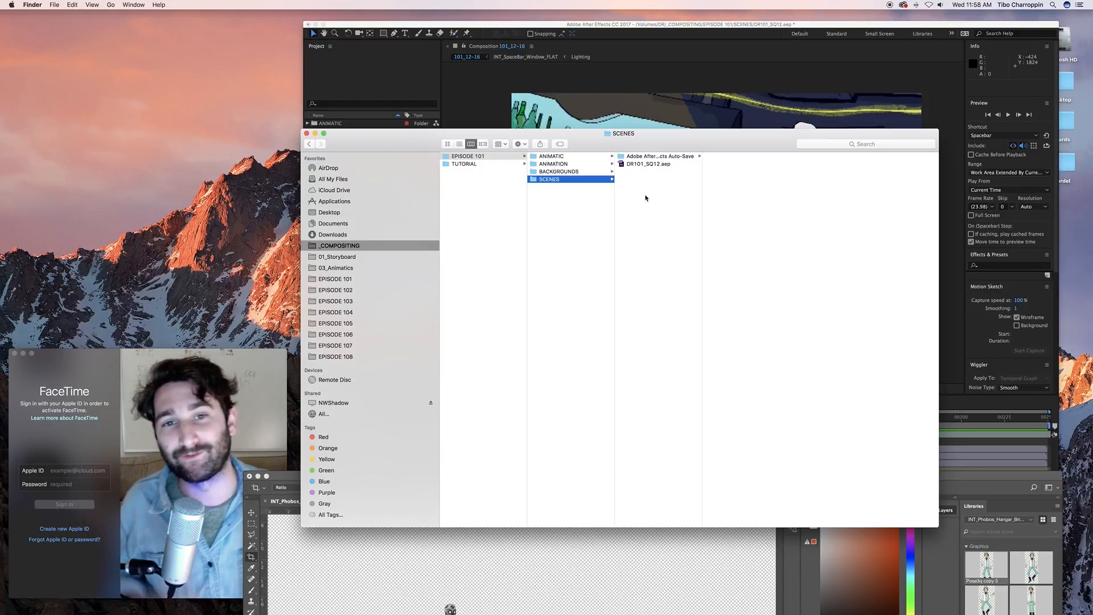
double_click(649, 165)
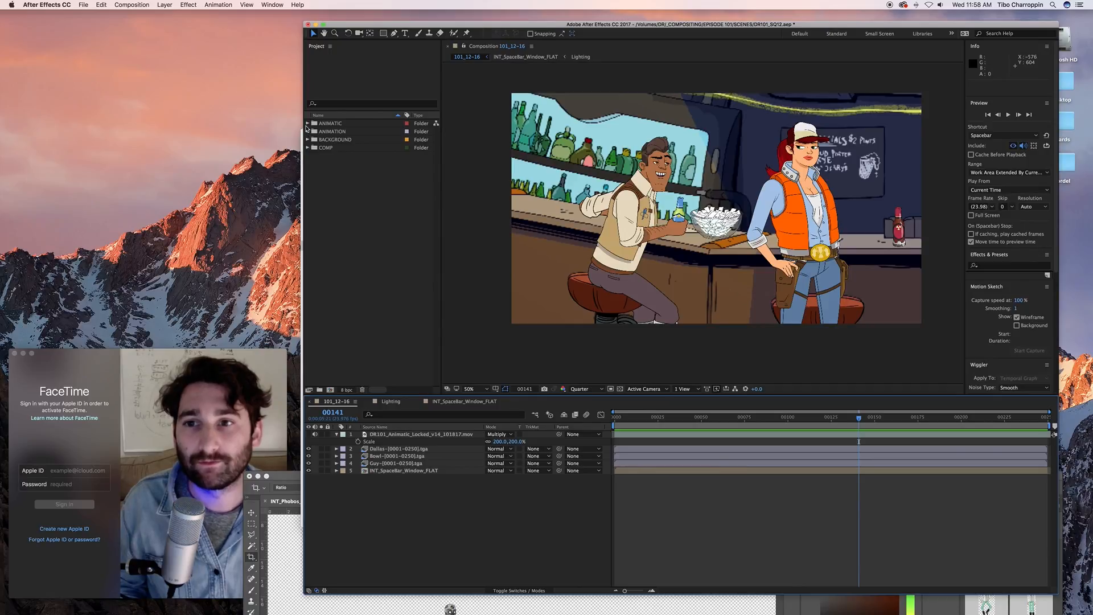
Expand the ANIMATIC, ANIMATION, BACKGROUND and COMP folders to review their contents and select the 101_12-16 composition
click(308, 126)
click(308, 124)
click(308, 139)
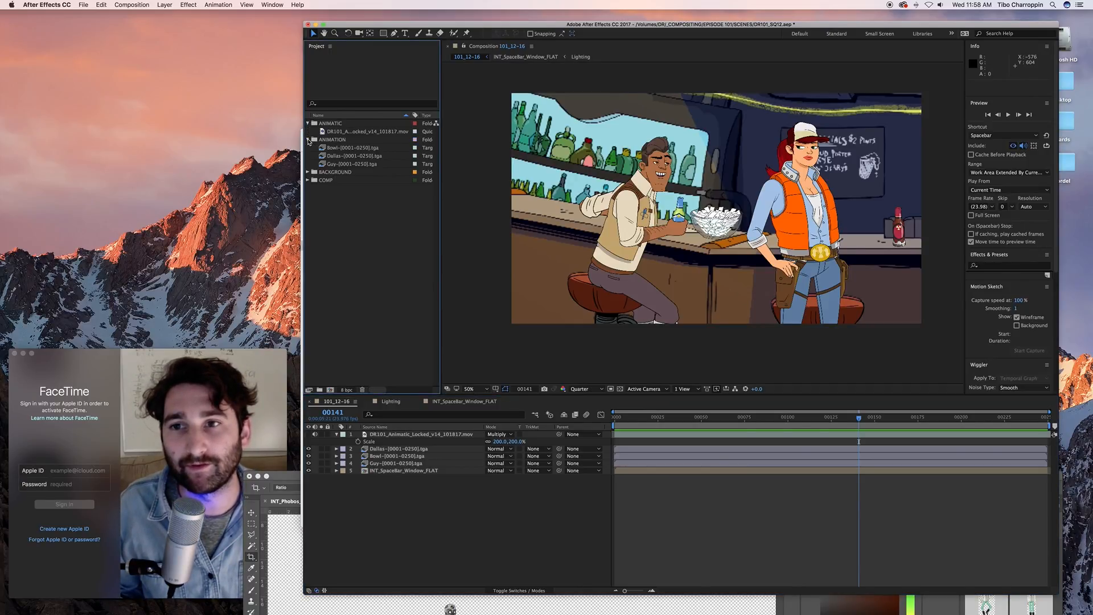
click(309, 172)
click(309, 197)
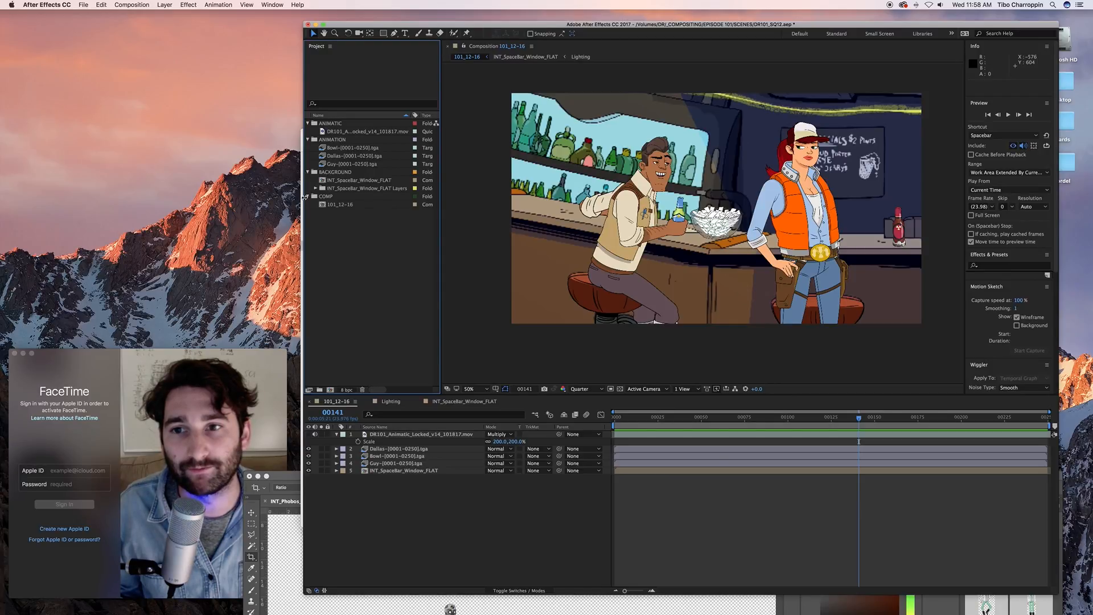
click(330, 205)
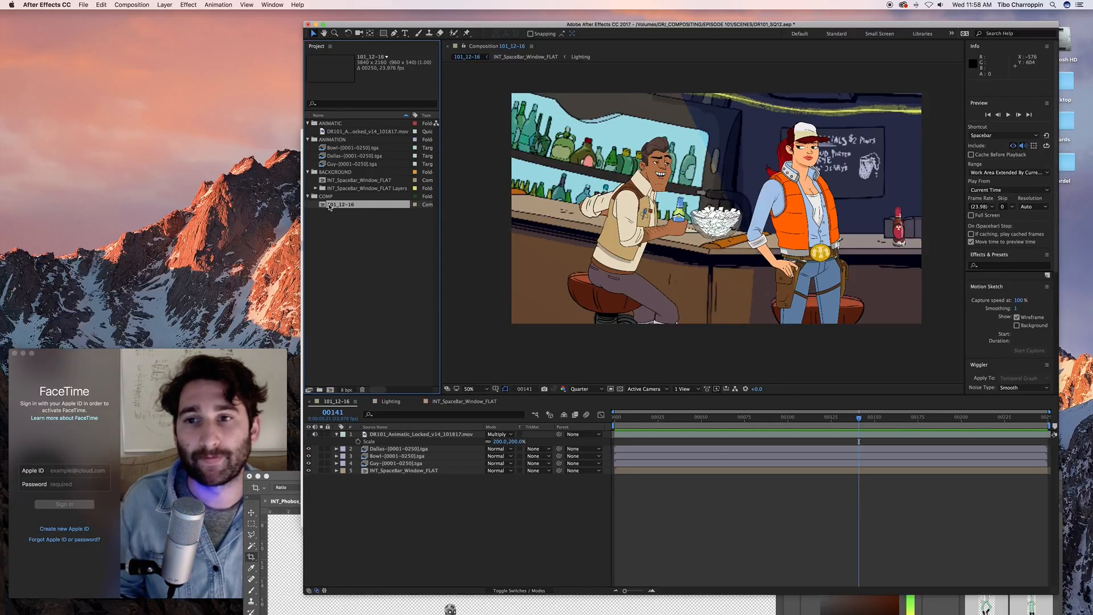
Create a folder named 12-16 inside ANIMATION and move the Bowl, Dallas and Guy image sequences into it
click(330, 149)
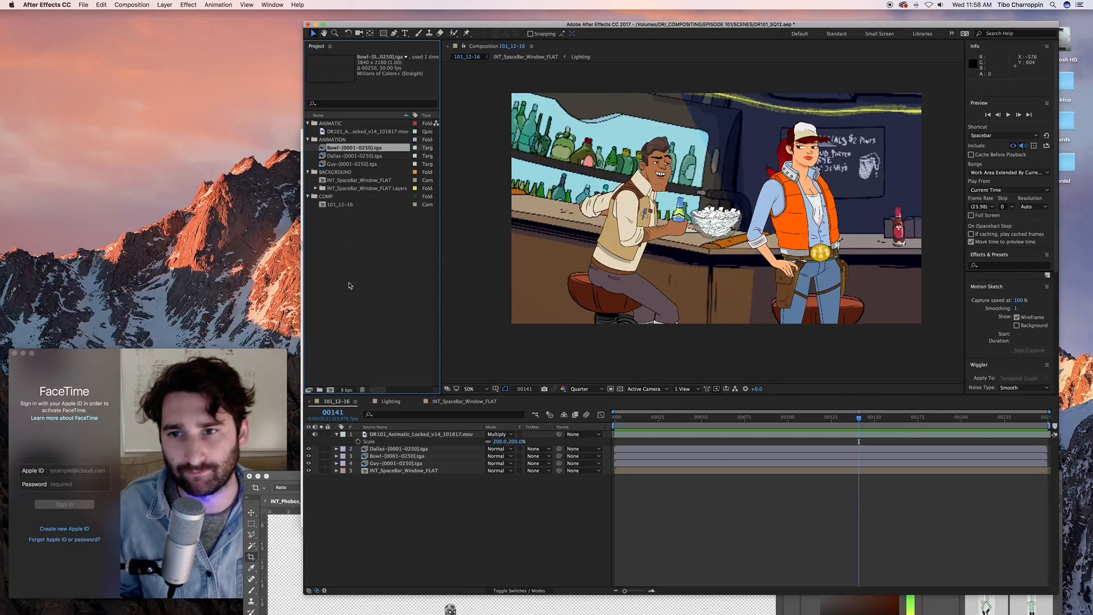
click(319, 390)
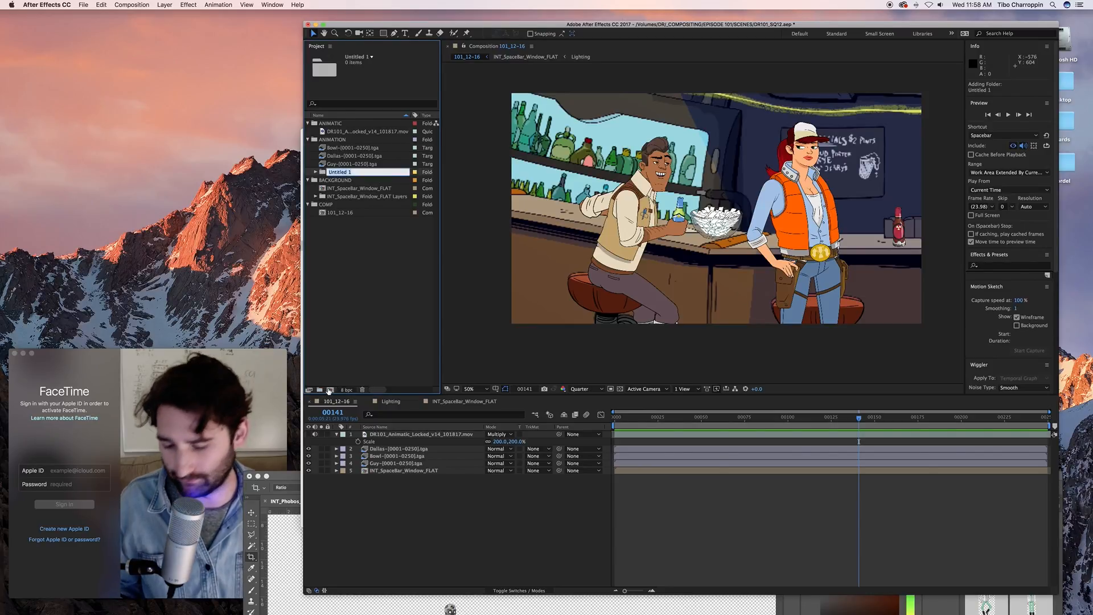
text(12-16)
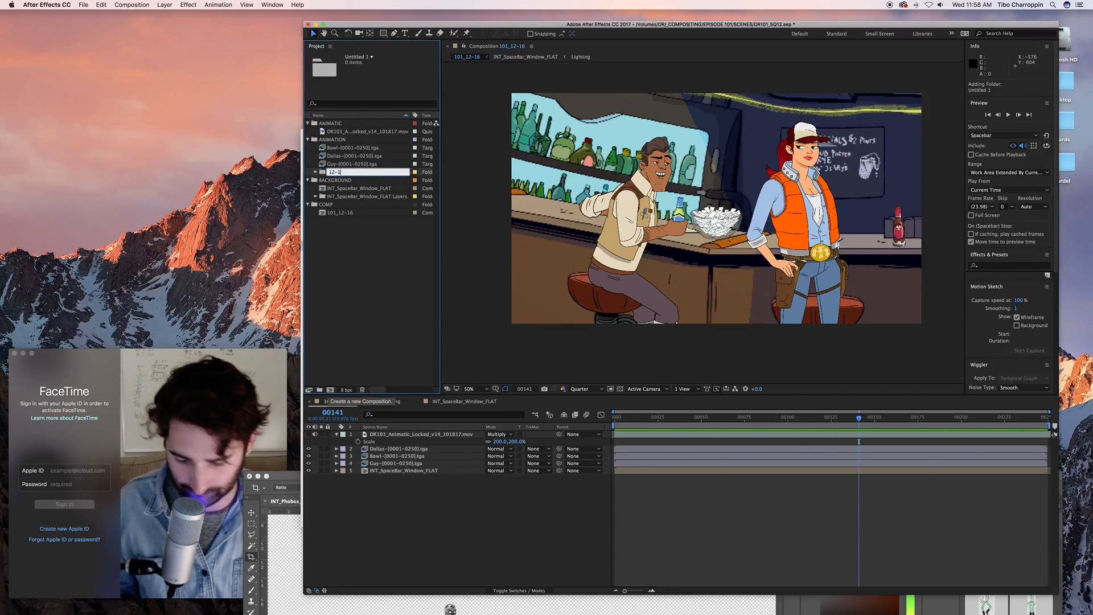
key(Return)
click(341, 157)
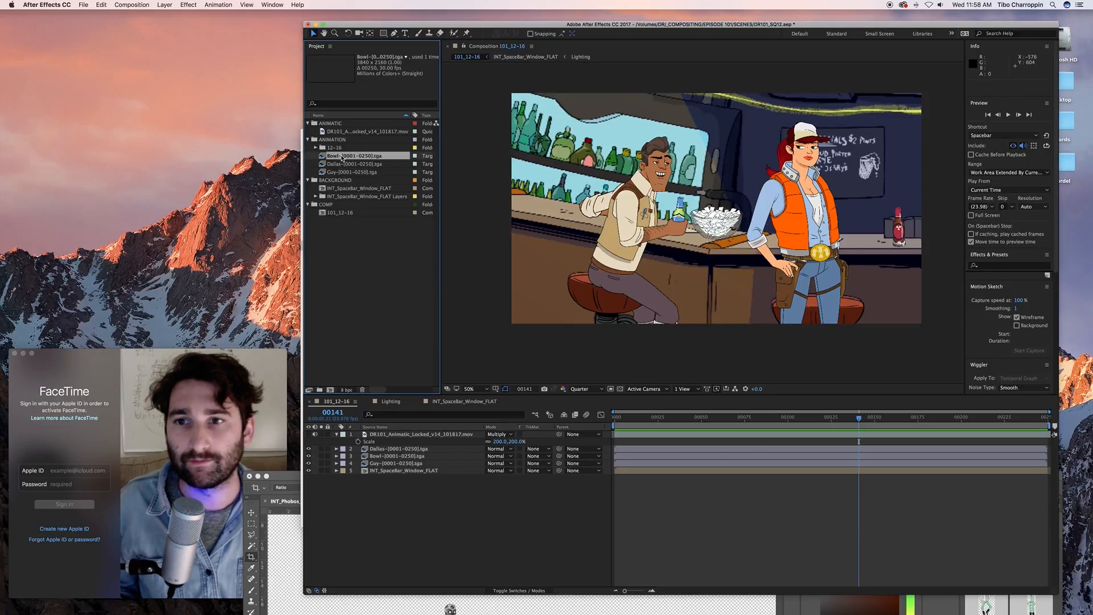
shift+click(339, 172)
drag(338, 172, 334, 150)
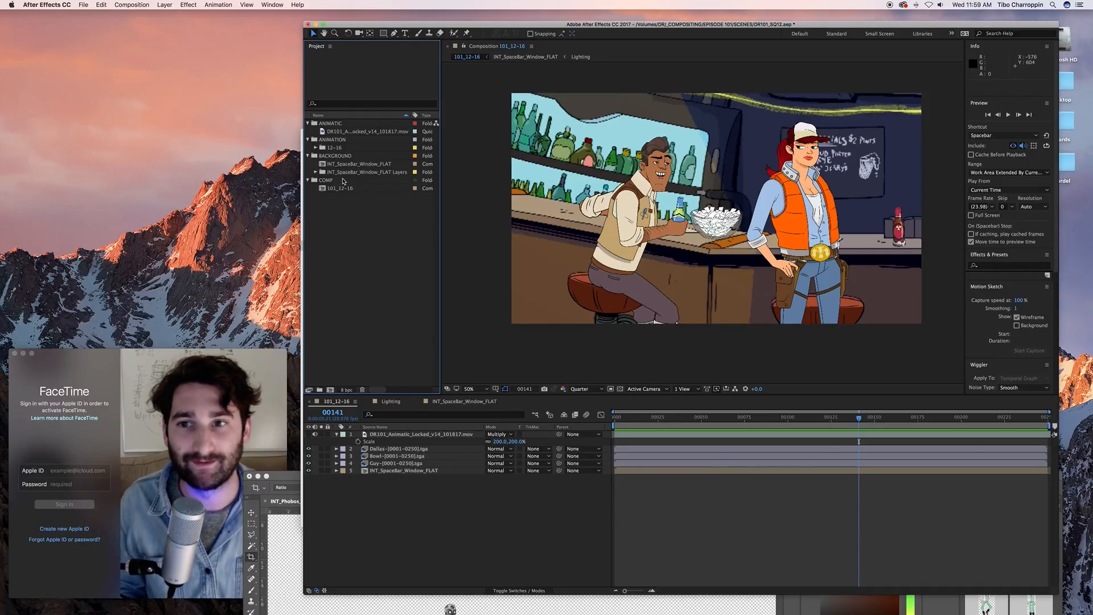
Create another project folder named 12-15 and place it inside ANIMATION alongside the 12-16 folder
click(333, 149)
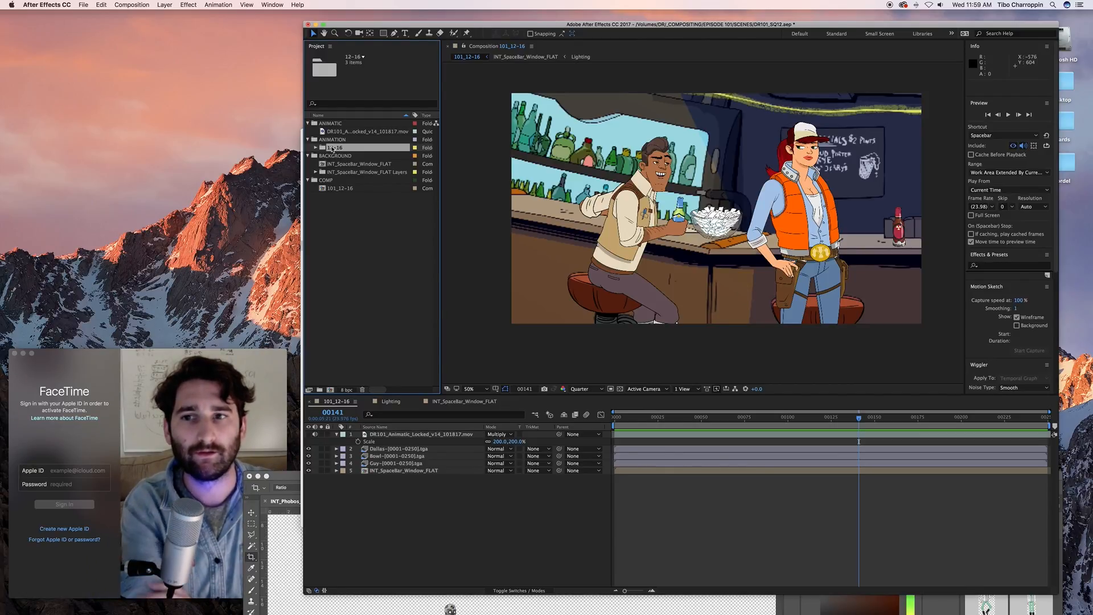
right_click(345, 203)
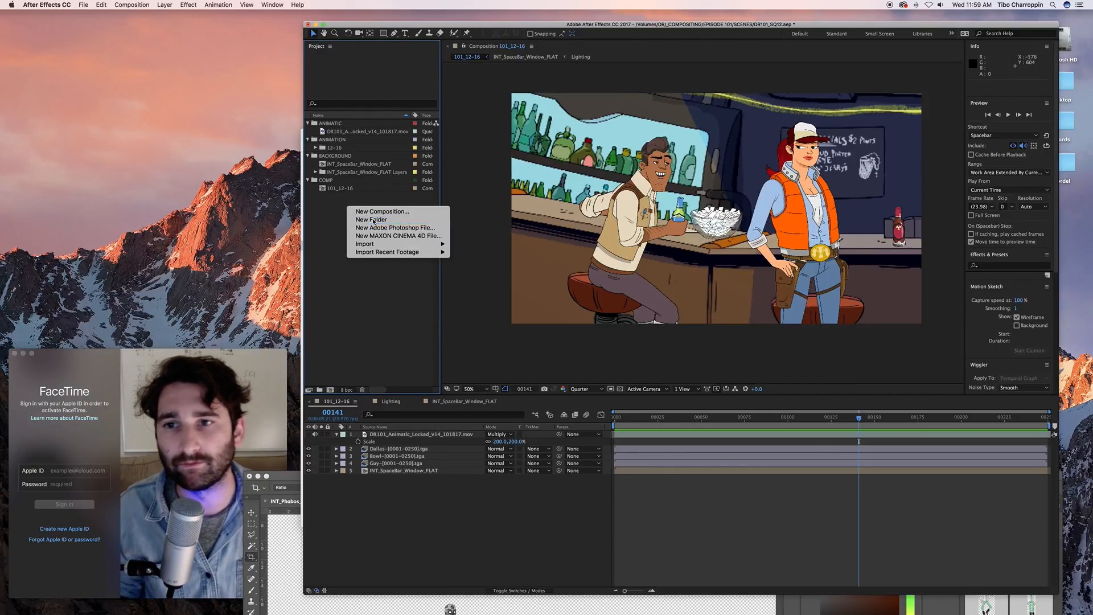
click(371, 221)
text(12-15)
key(Return)
drag(325, 124, 335, 156)
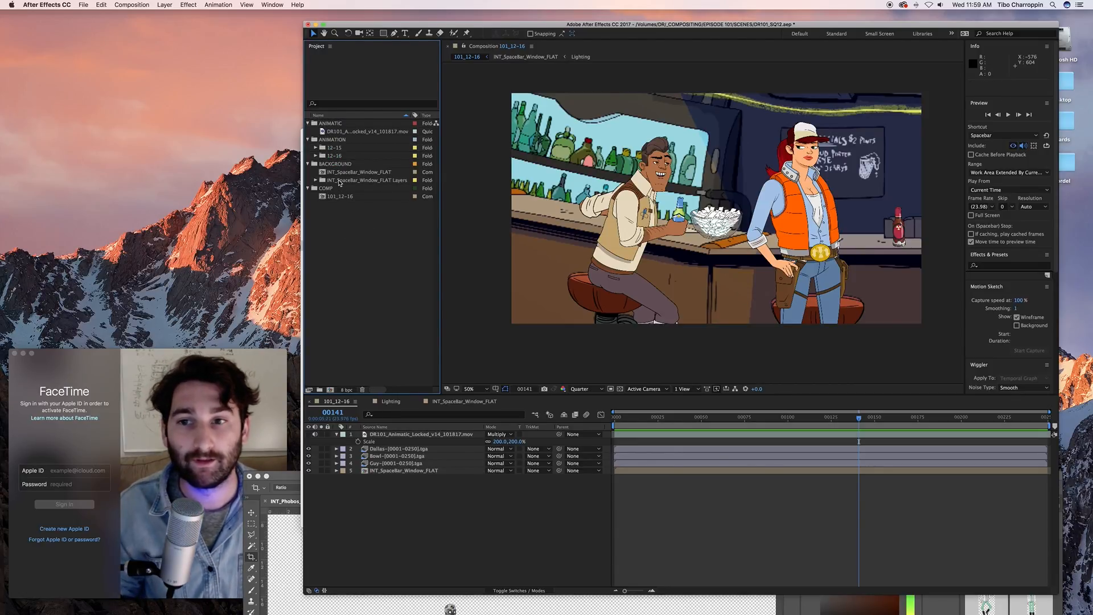
Collapse the COMP, ANIMATION and ANIMATIC folders, leaving only the BACKGROUND folder expanded
click(307, 188)
click(308, 139)
click(307, 123)
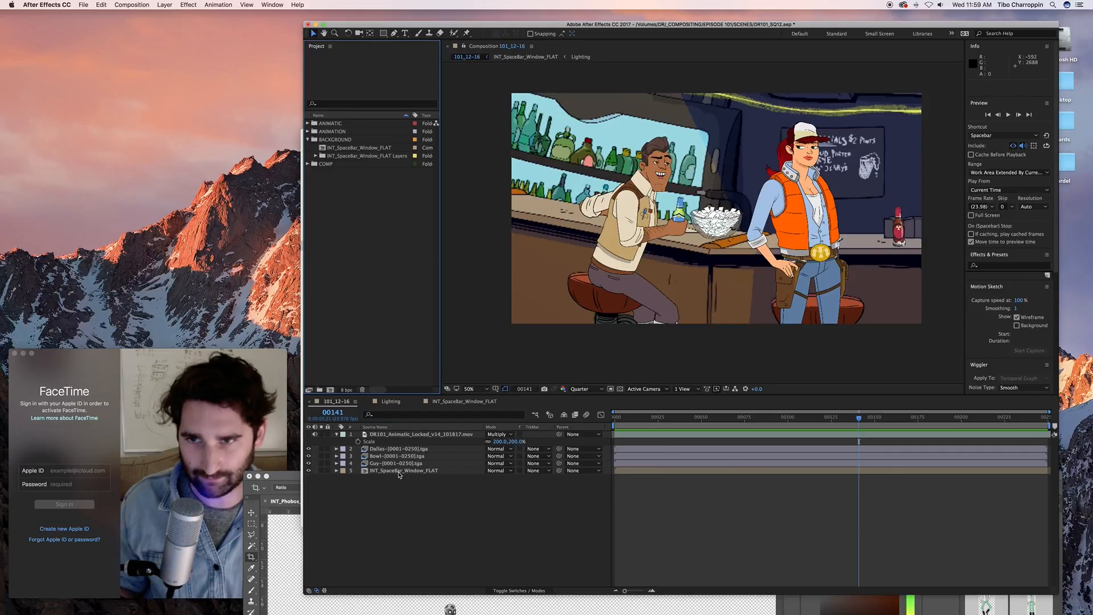
click(308, 140)
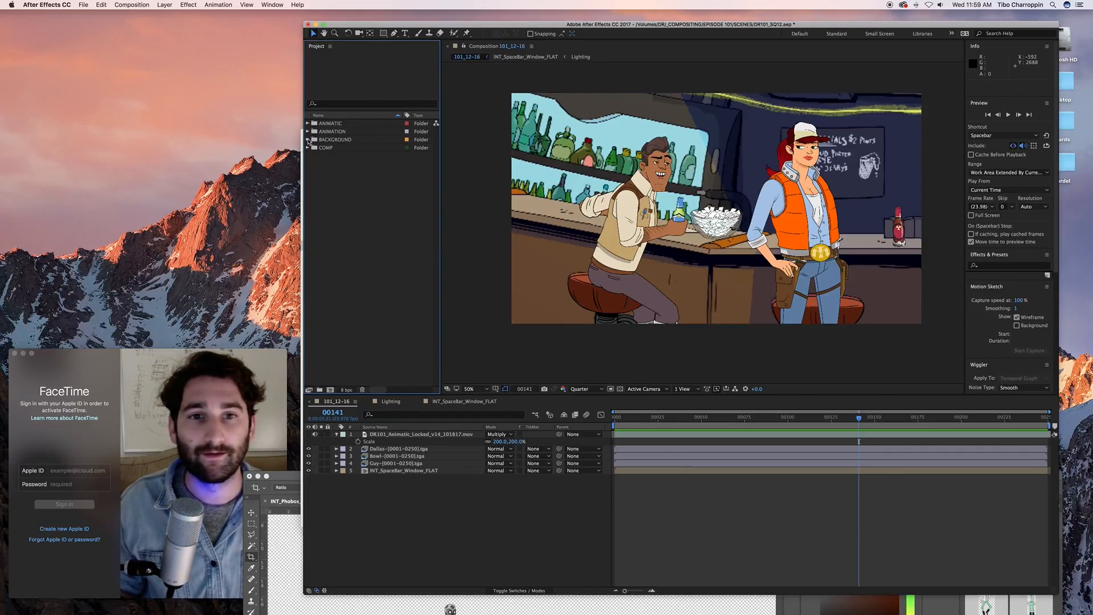
click(308, 140)
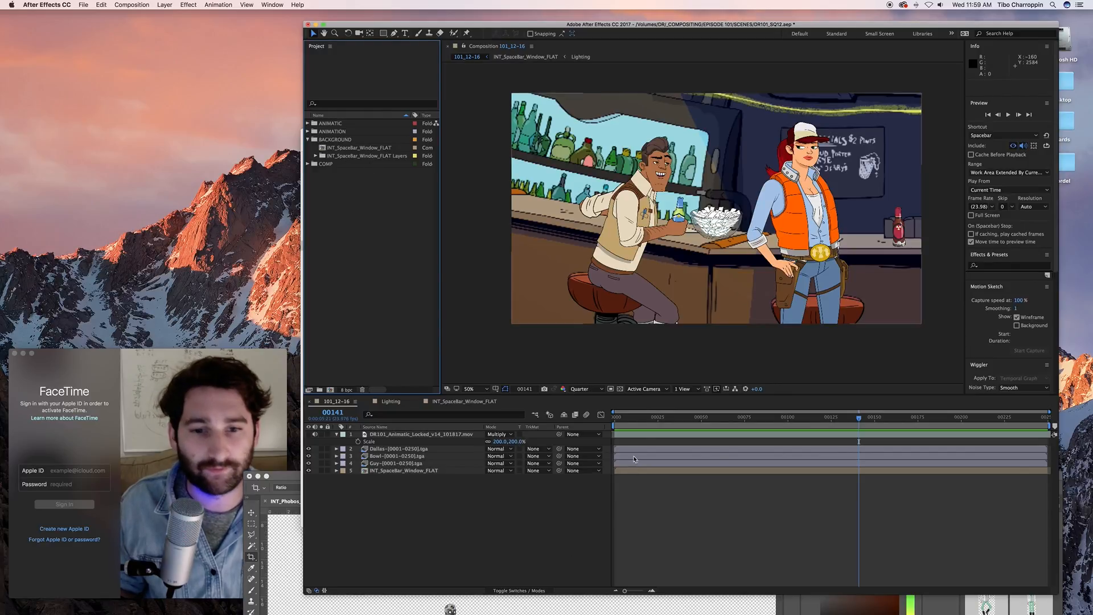
Preview the 101_12-16 composition from its first frame and stop the playback
key(Home)
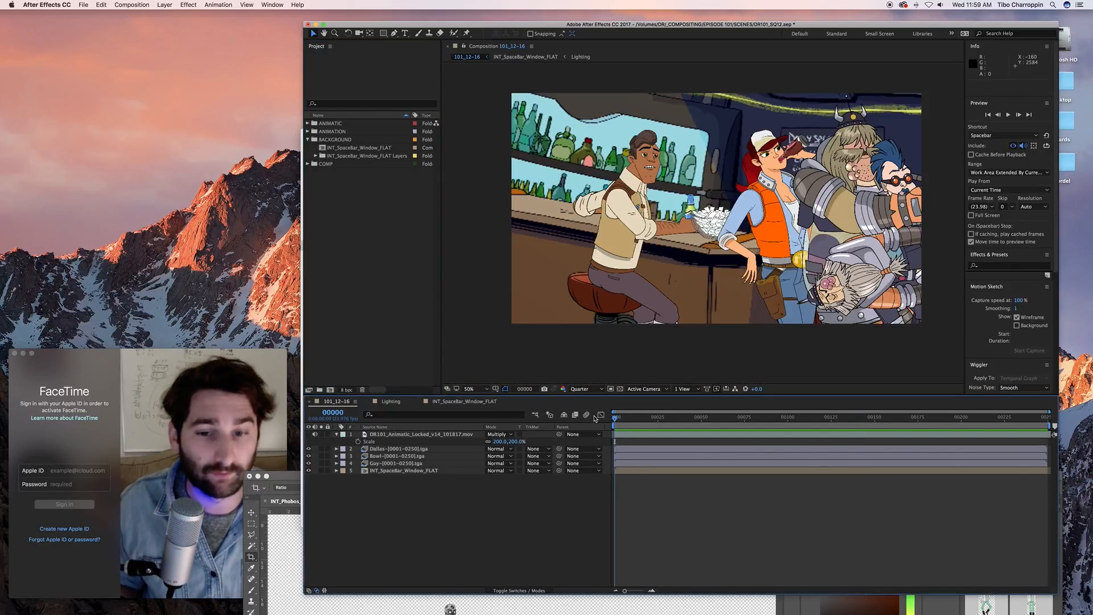
key(space)
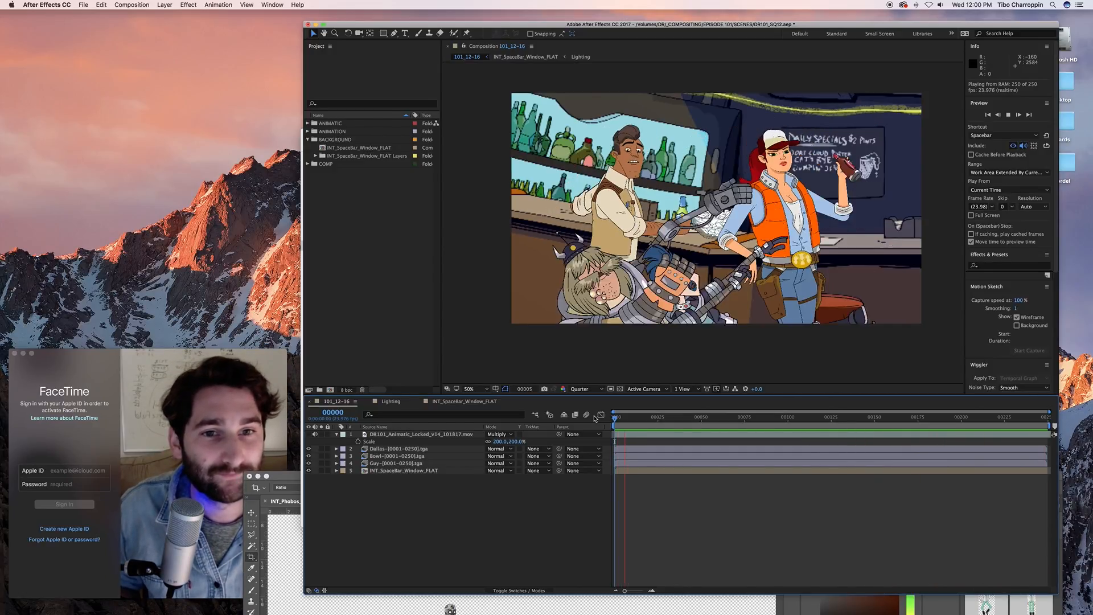
key(space)
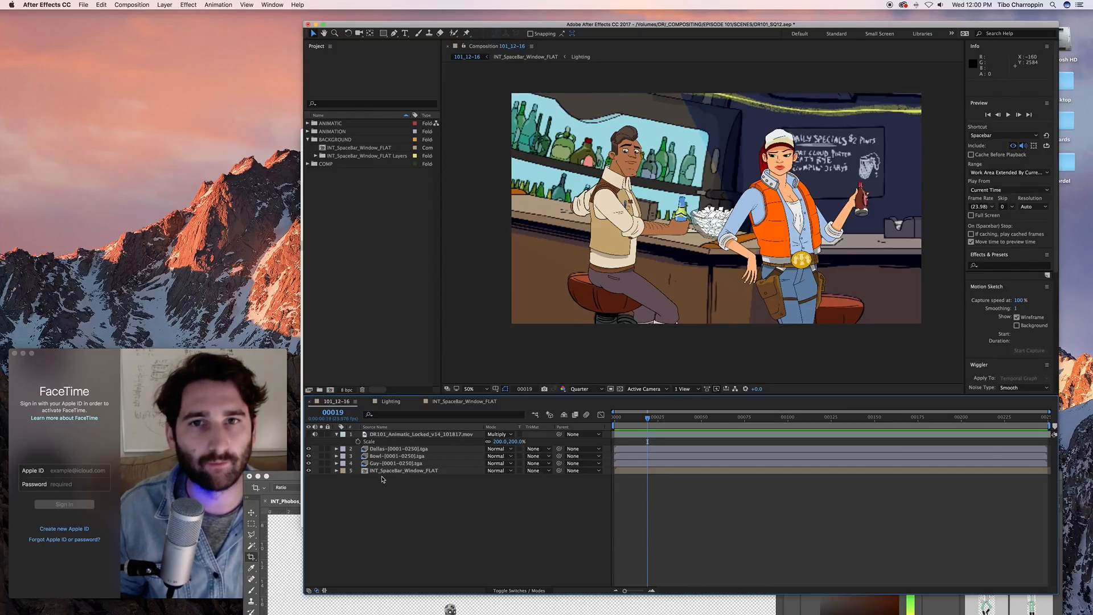
Expand the COMP folder, select 101_12-16, and delete the DR101_Animatic_Locked_v14_101817.mov layer from its timeline
click(308, 164)
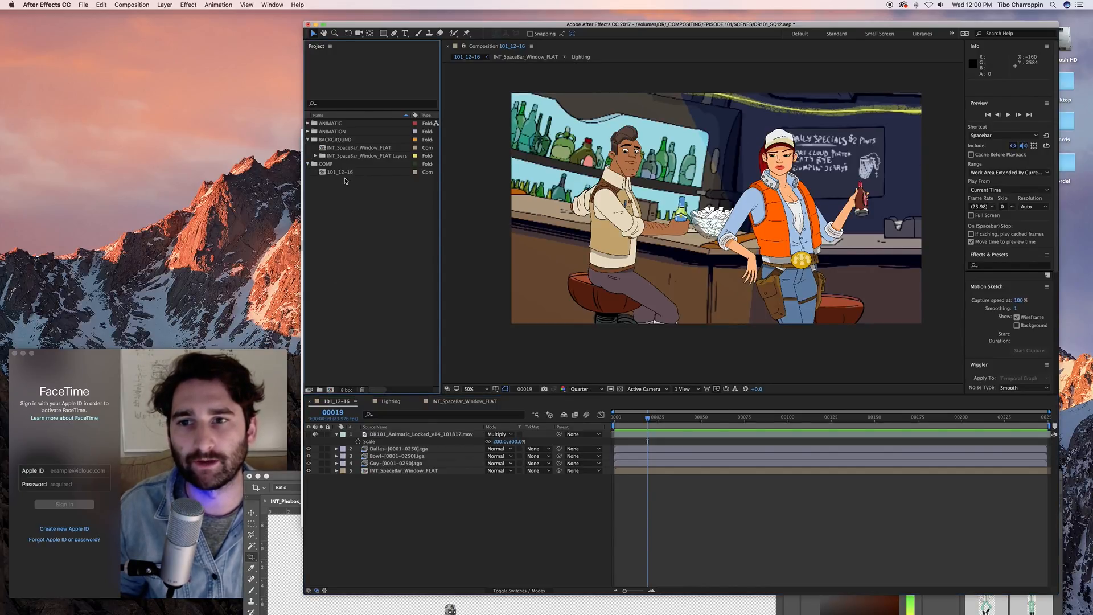
click(341, 172)
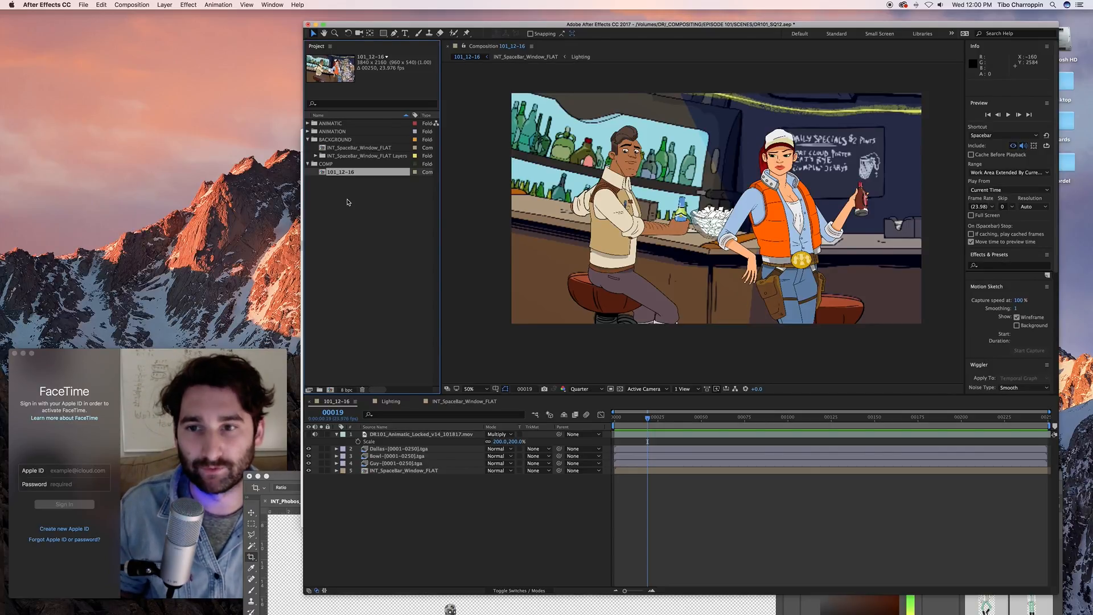
click(387, 499)
click(397, 438)
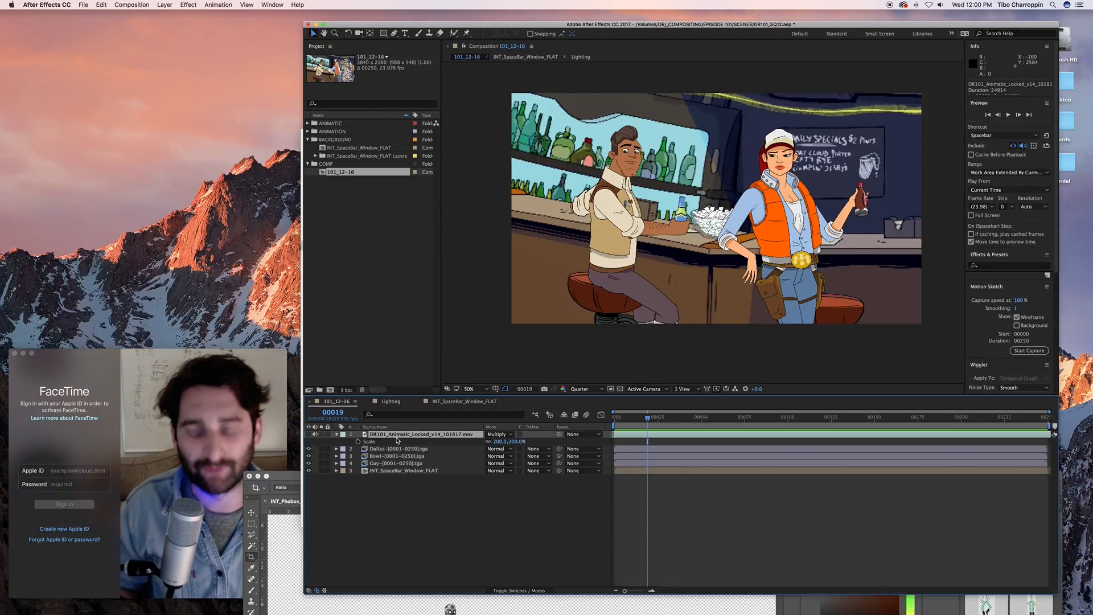
key(Delete)
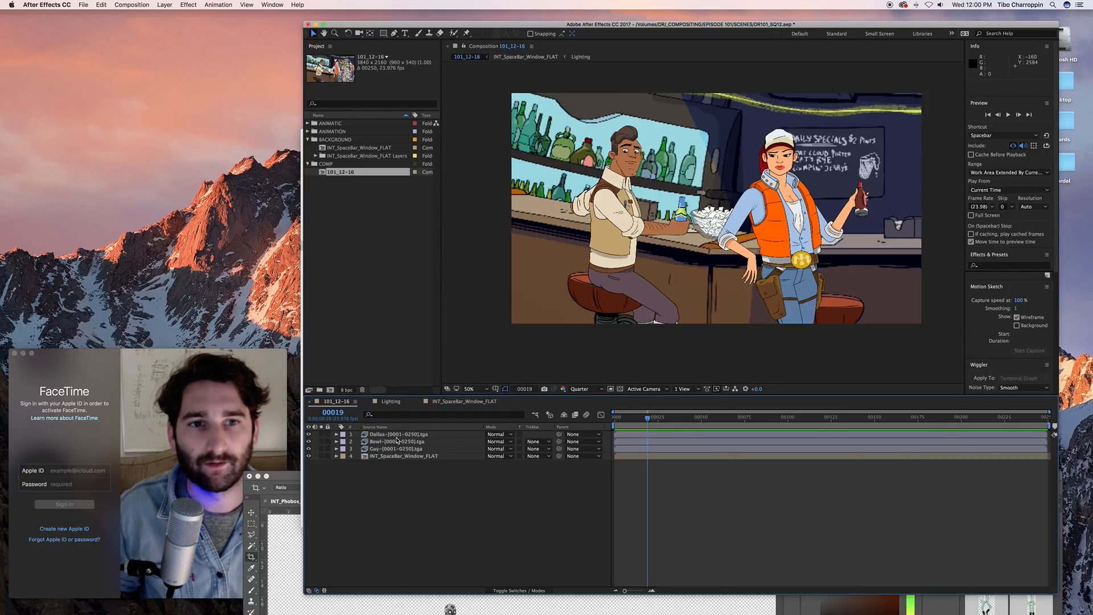
Check the Dallas, Bowl and Guy layers by switching each one's visibility off and back on
click(397, 438)
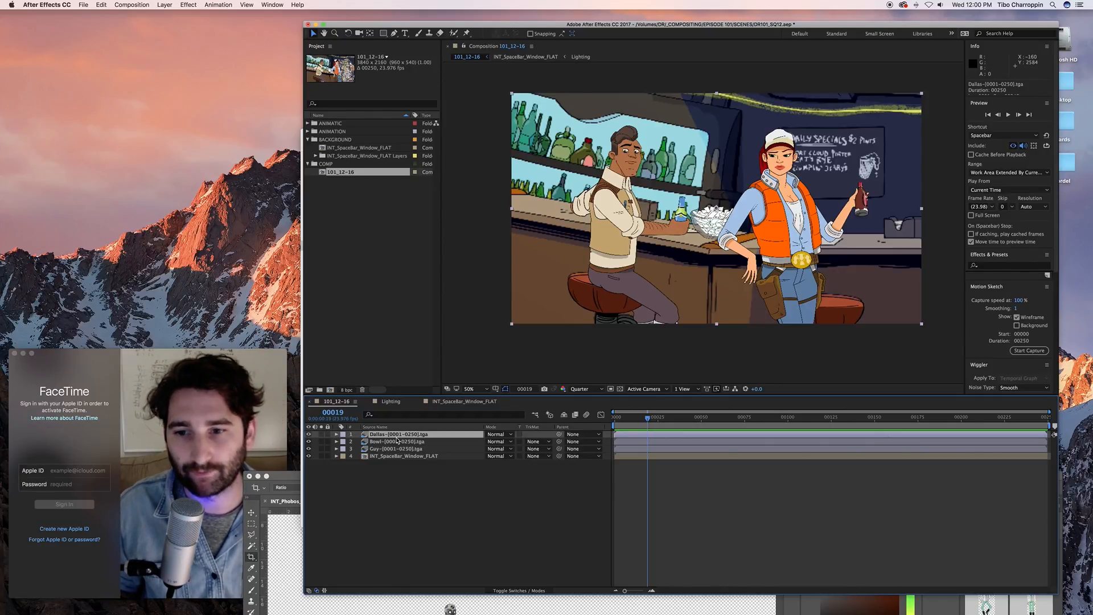
click(373, 440)
click(309, 434)
click(308, 434)
click(309, 441)
click(308, 442)
click(309, 448)
click(308, 449)
Preview the character animation from near the start, and move the current time to frame 99
drag(645, 438, 618, 427)
key(space)
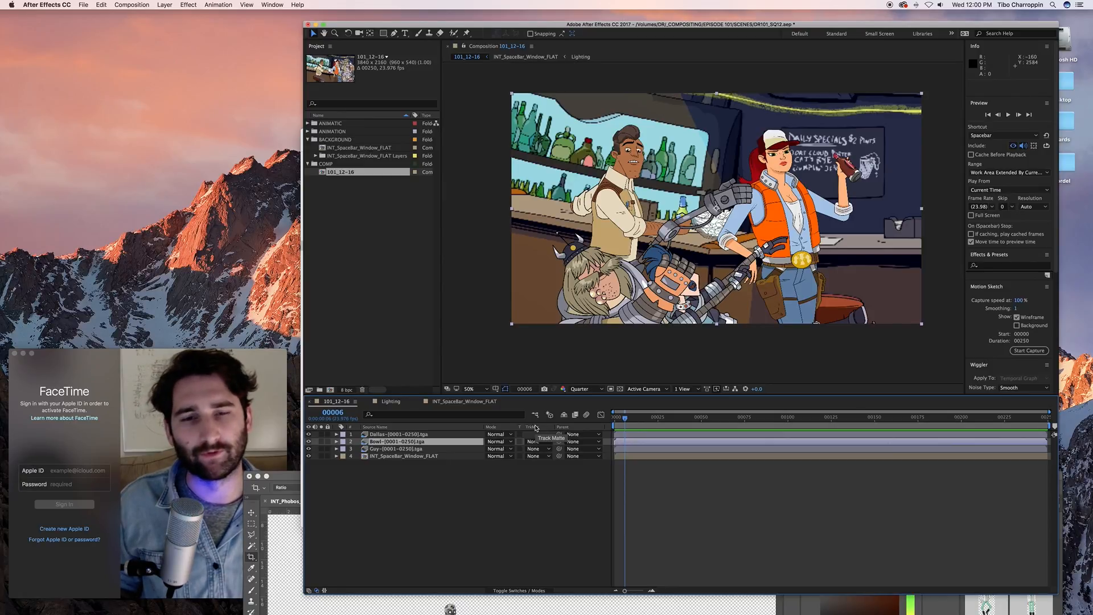
click(636, 421)
drag(637, 424, 787, 430)
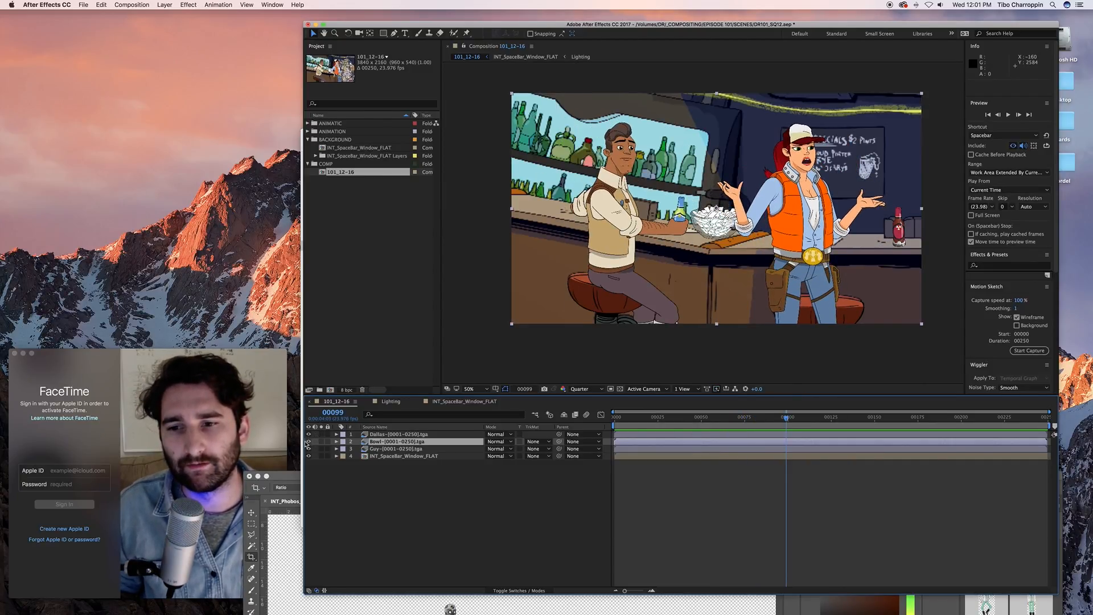
Open the INT_SpaceBar_Window_FLAT background precomposition to view the whole bar interior
click(381, 456)
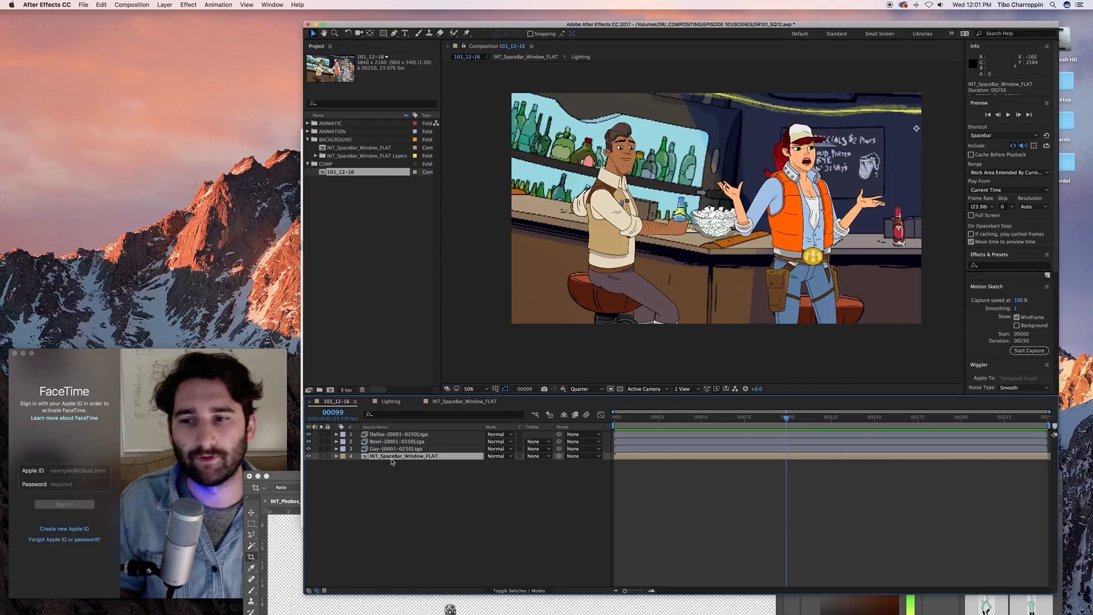
double_click(392, 459)
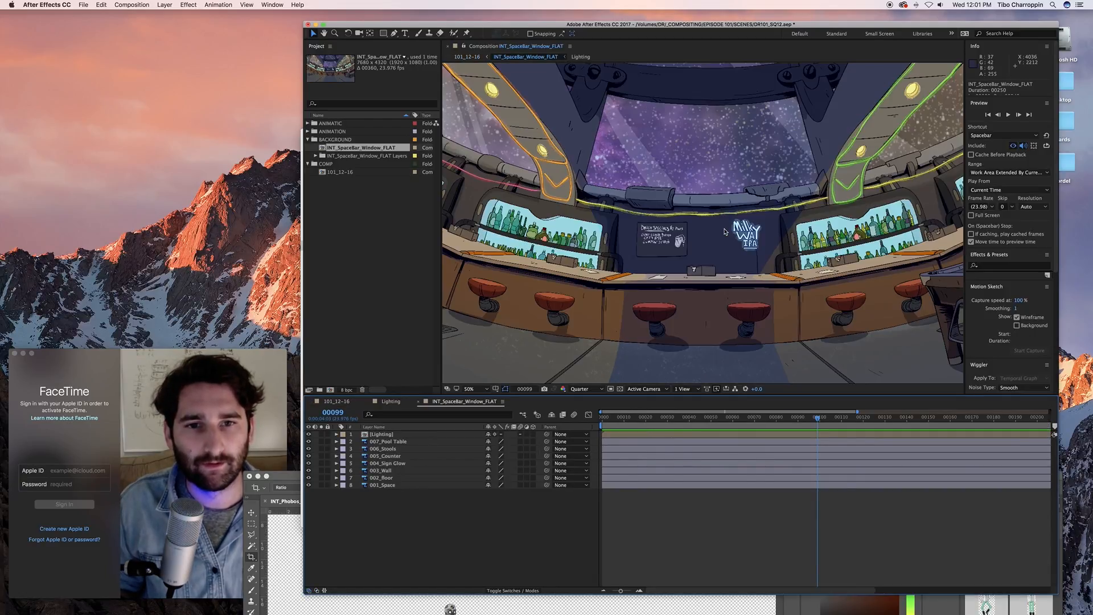
scroll(725, 231, up, 2)
scroll(724, 231, down, 1)
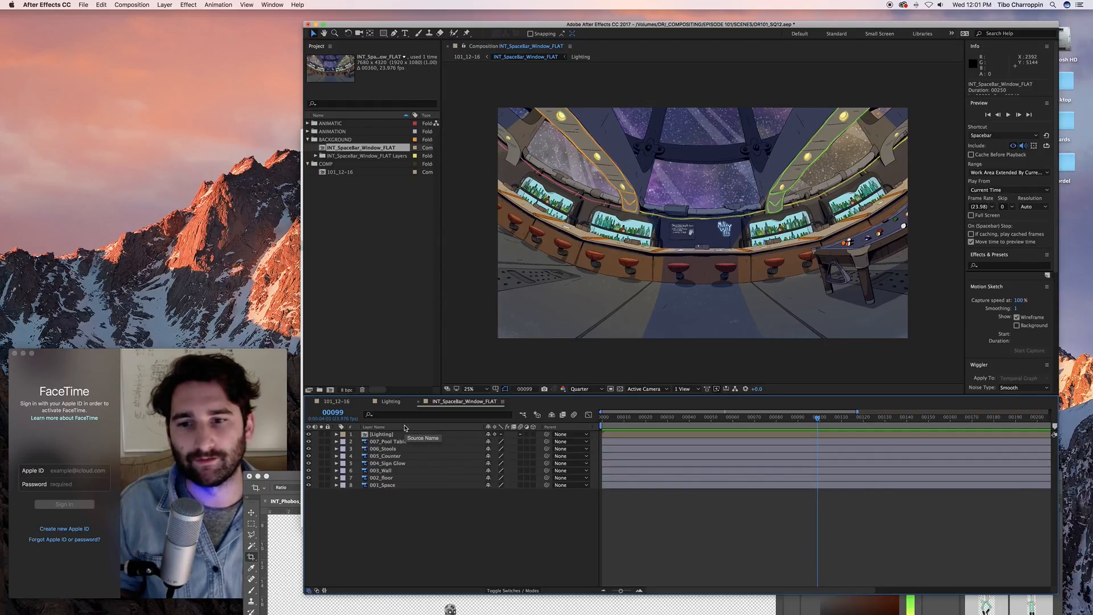
Go through the background layers from 001_Space up to 005_Counter, and revisit 001_Space, 002_floor and 003_Wall
click(383, 486)
click(382, 478)
click(382, 472)
click(382, 463)
click(382, 457)
click(383, 485)
click(382, 478)
click(385, 471)
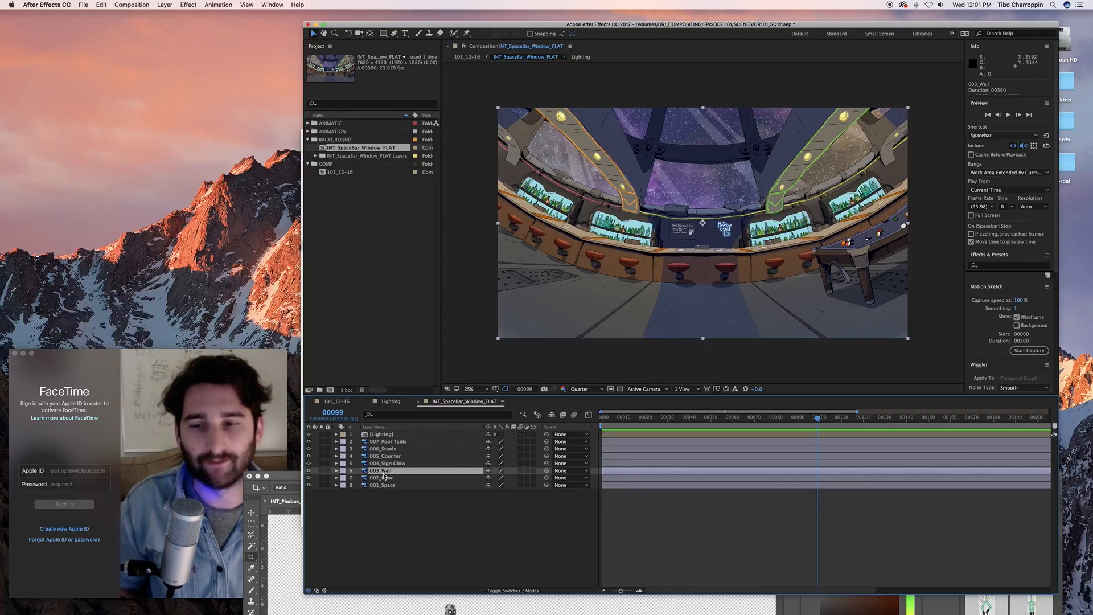
Open the nested Lighting composition to view its layers and move the current time to frame 1
click(387, 435)
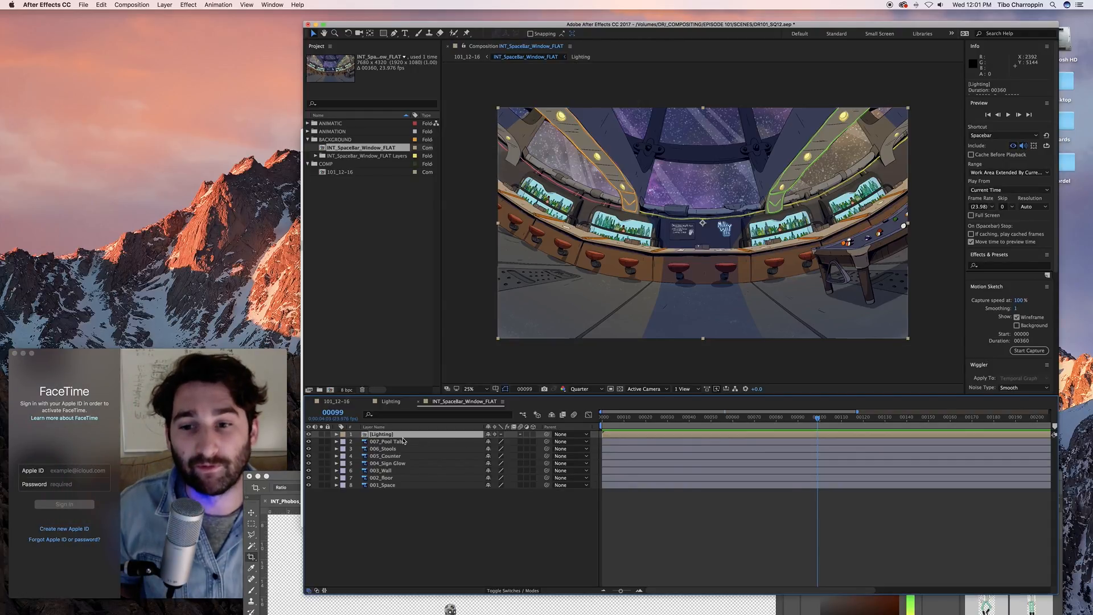
double_click(383, 437)
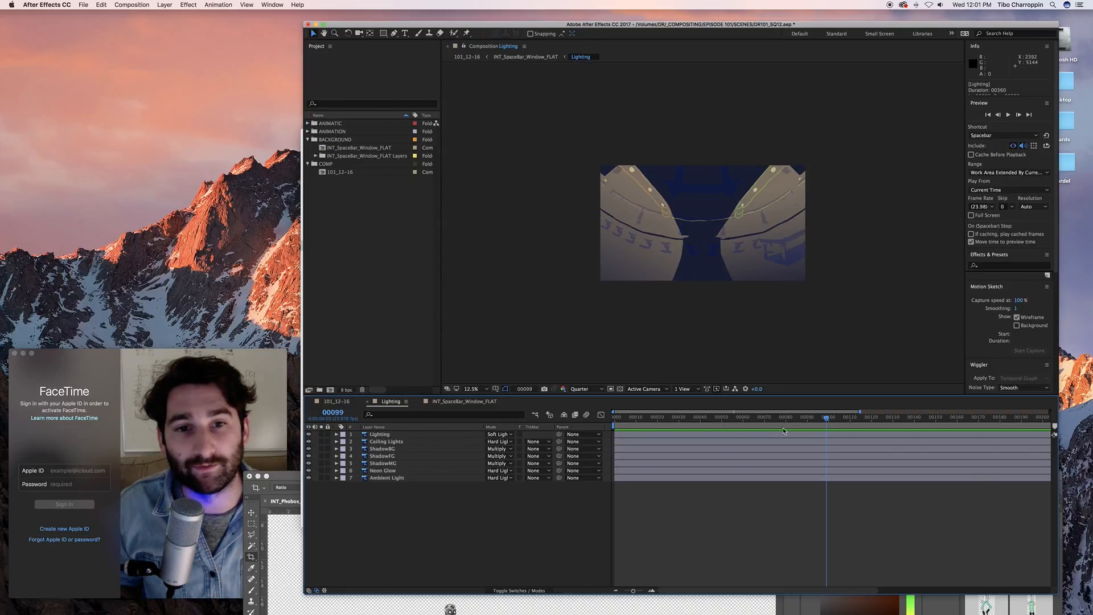
click(617, 425)
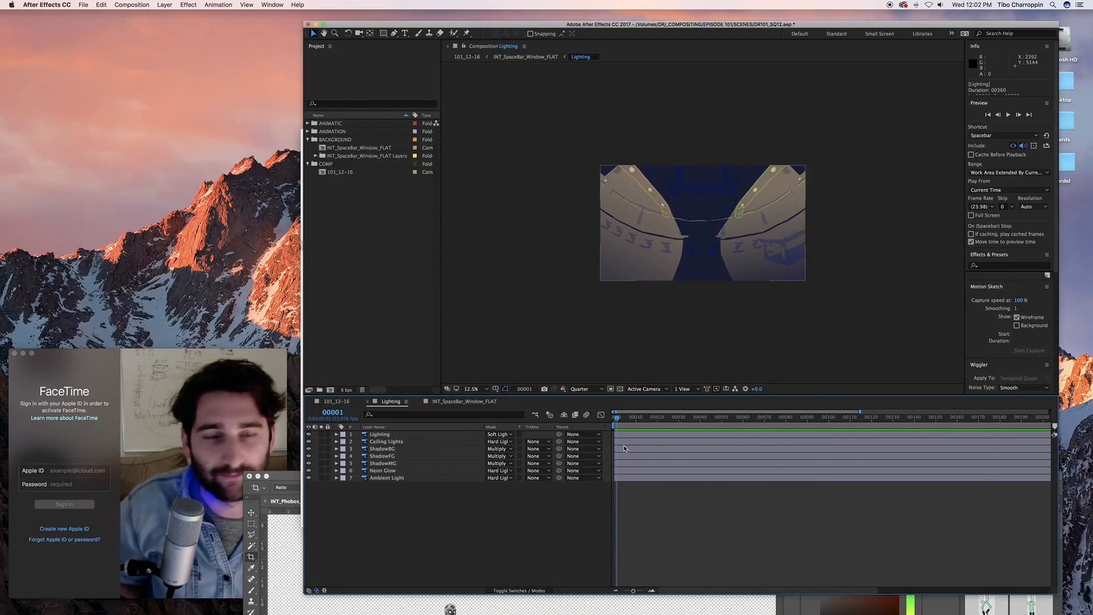
Return to INT_SpaceBar_Window_FLAT and toggle the Lighting layer repeatedly to compare the background with and without it, leaving it visible
click(540, 57)
click(397, 443)
key(super+Up)
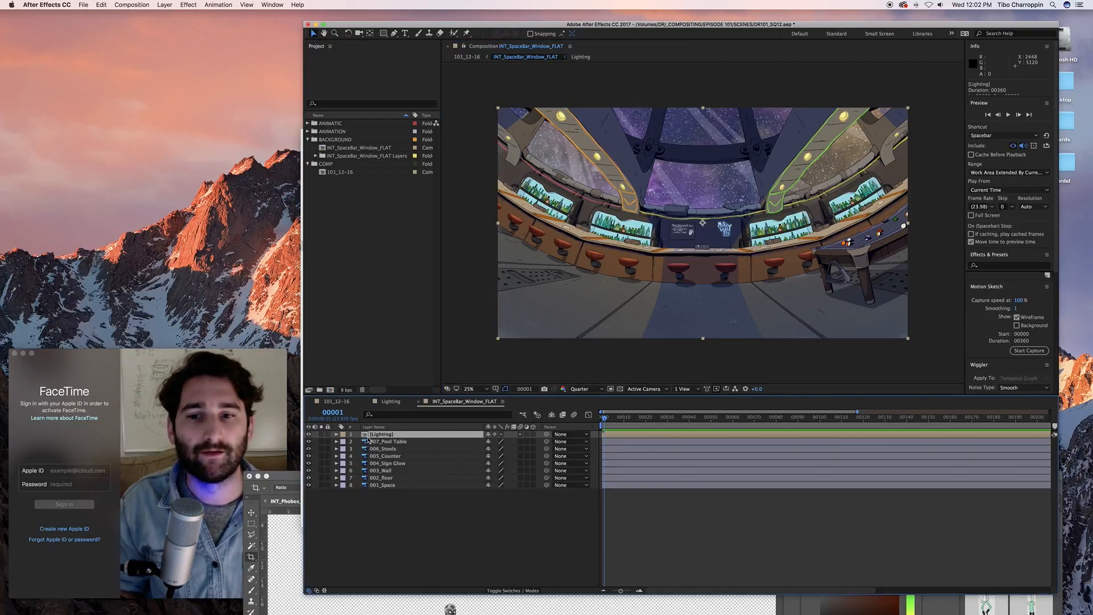
click(308, 434)
click(309, 434)
click(309, 434)
click(309, 435)
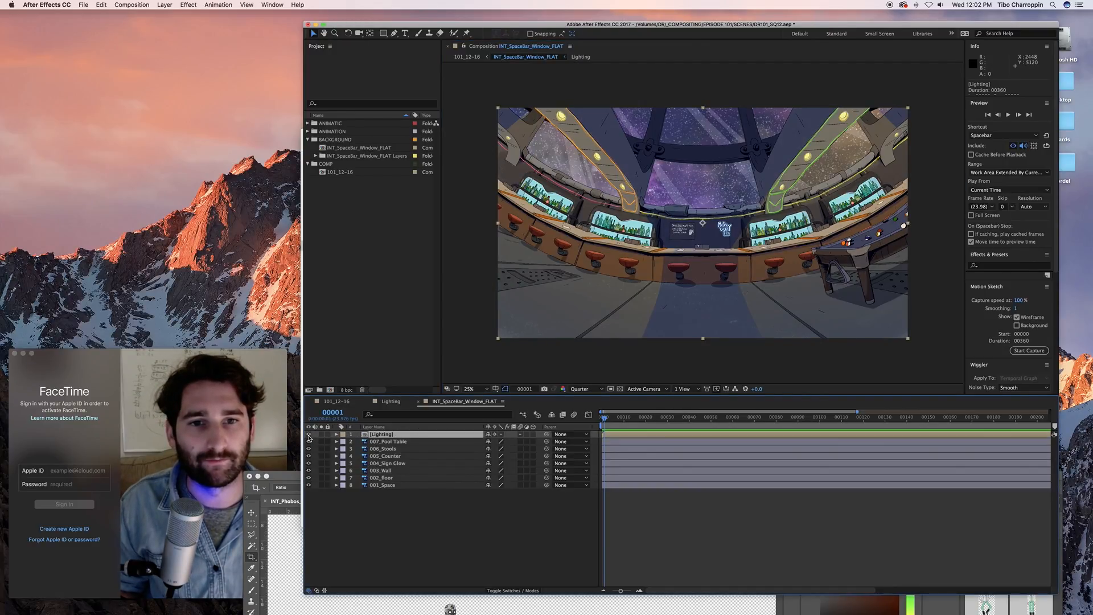
click(308, 434)
click(309, 434)
click(309, 434)
click(308, 434)
click(309, 434)
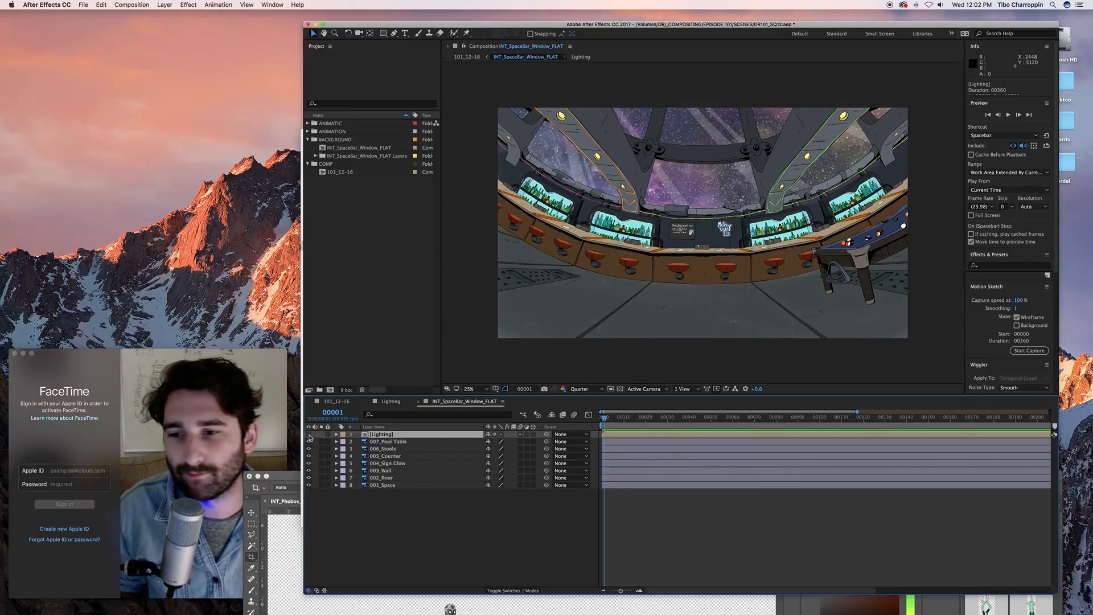
click(308, 435)
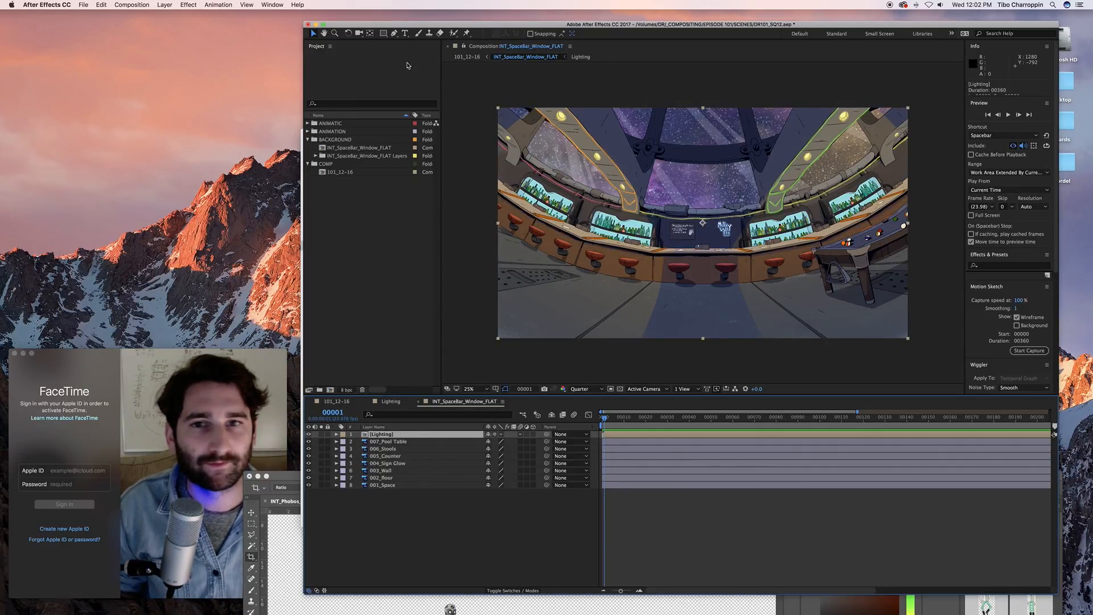
Duplicate the 101_12-16 composition, name the copy 101_12-18, and place it in the COMP folder
click(467, 57)
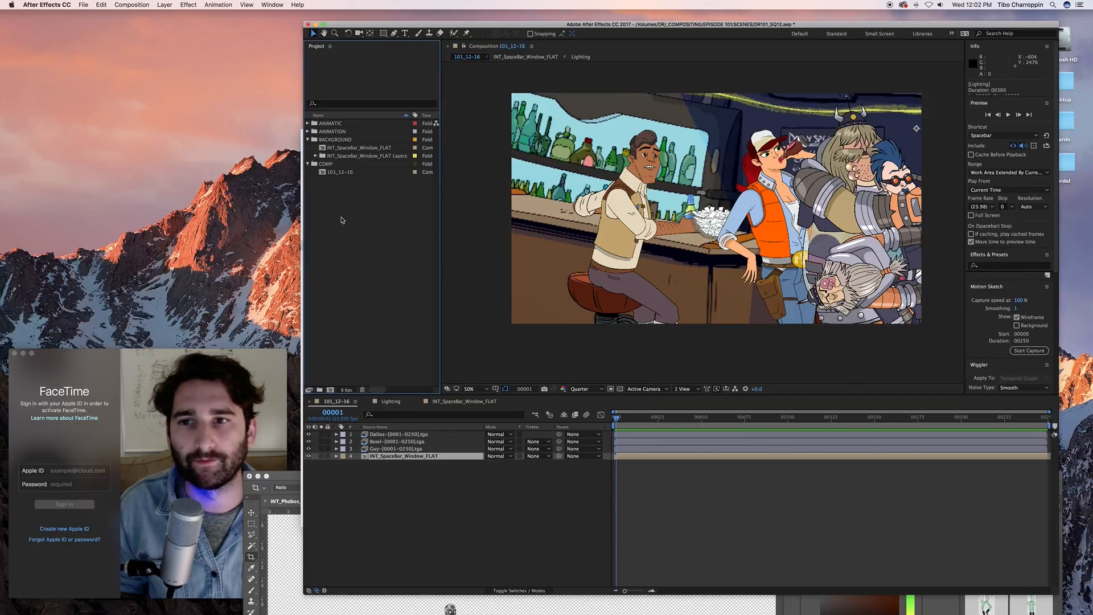
click(347, 173)
key(super+v)
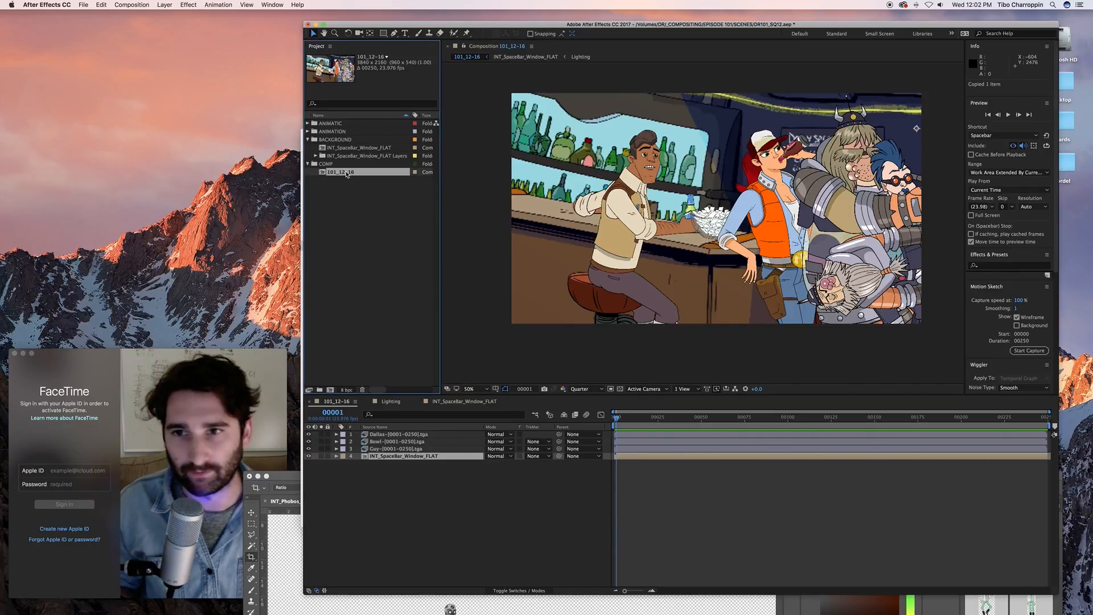
key(Return)
click(348, 123)
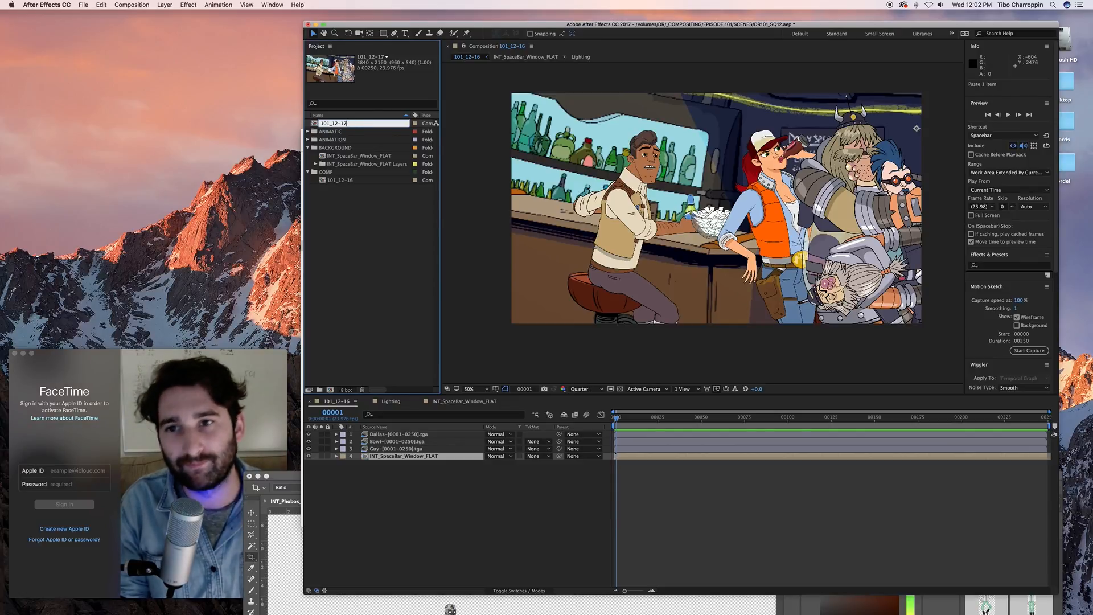
text(8)
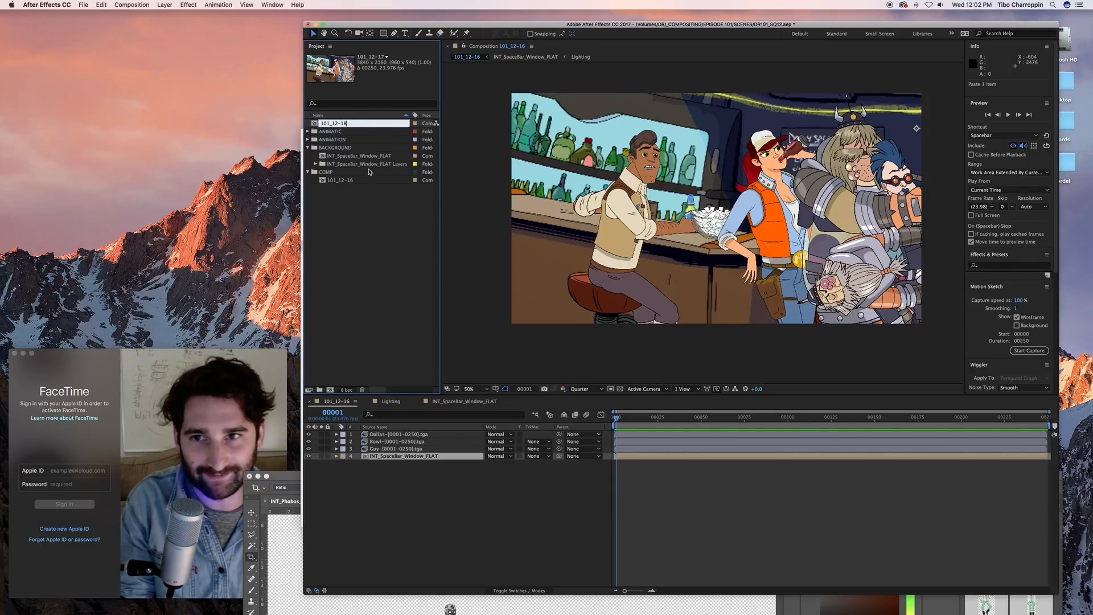
key(Return)
drag(333, 123, 328, 178)
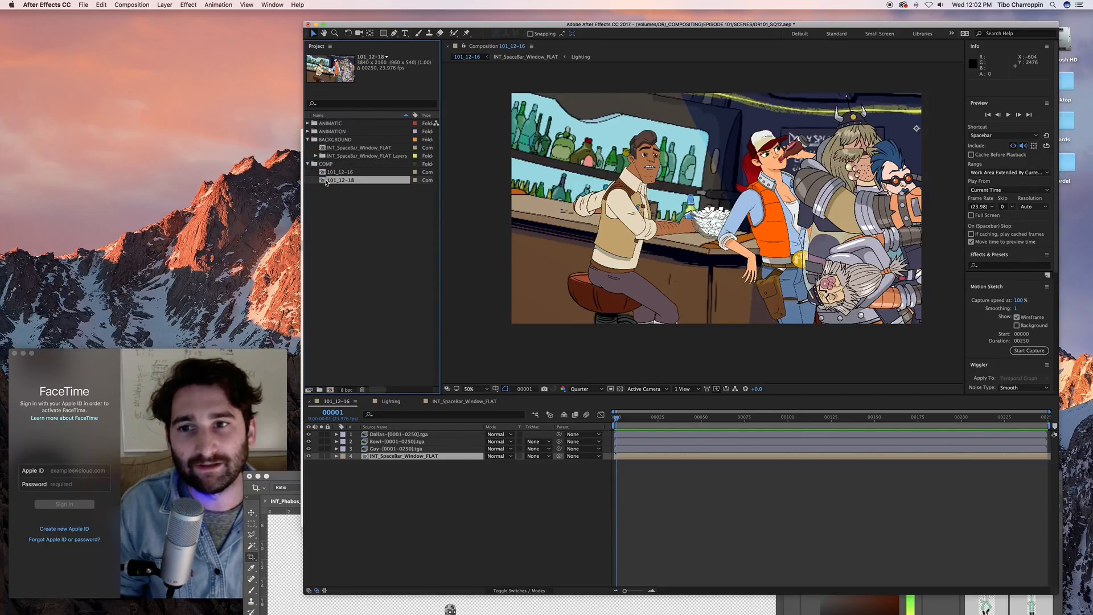
Open the 101_12-18 composition and delete its Dallas, Bowl and Guy layers
double_click(339, 180)
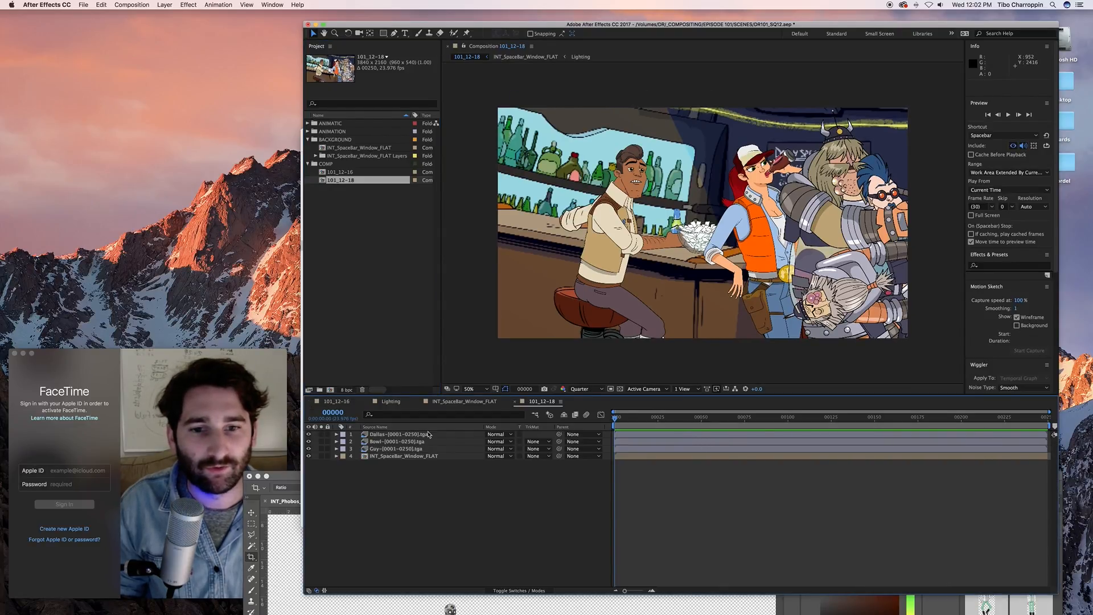
click(390, 435)
shift+click(386, 450)
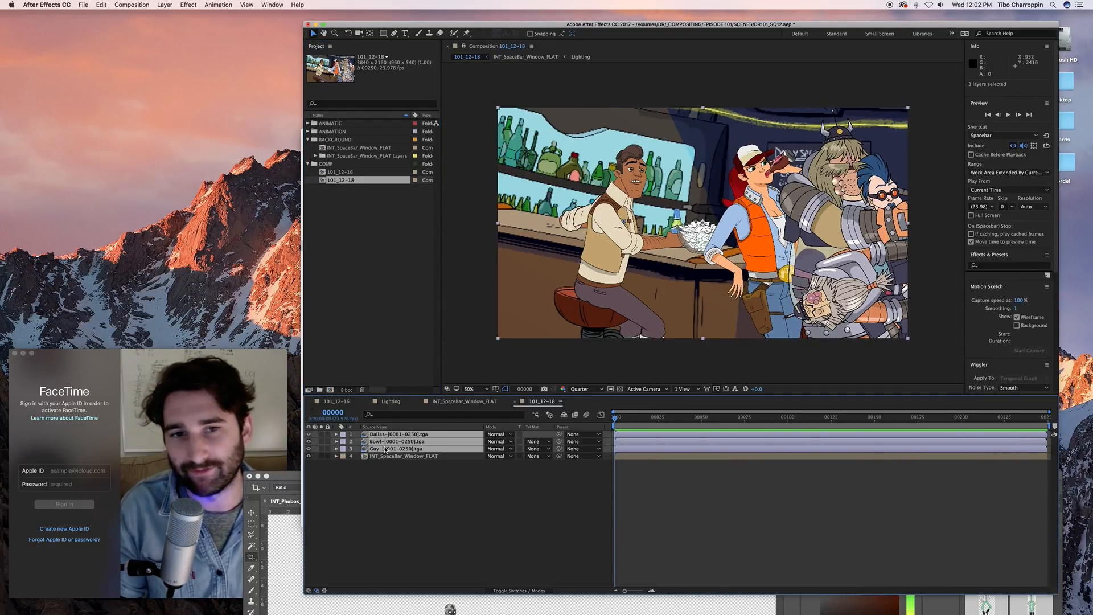
key(Delete)
Scale the INT_SpaceBar_Window_FLAT layer to about 158.4% and shift it up and to the left to reframe the bar
click(393, 435)
key(s)
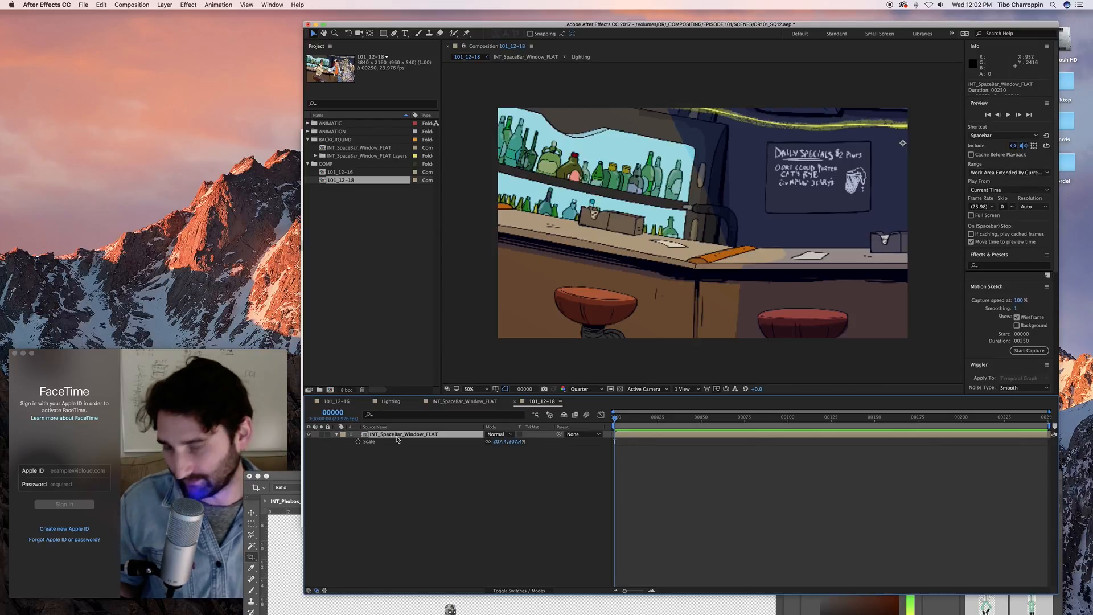
drag(509, 442, 481, 442)
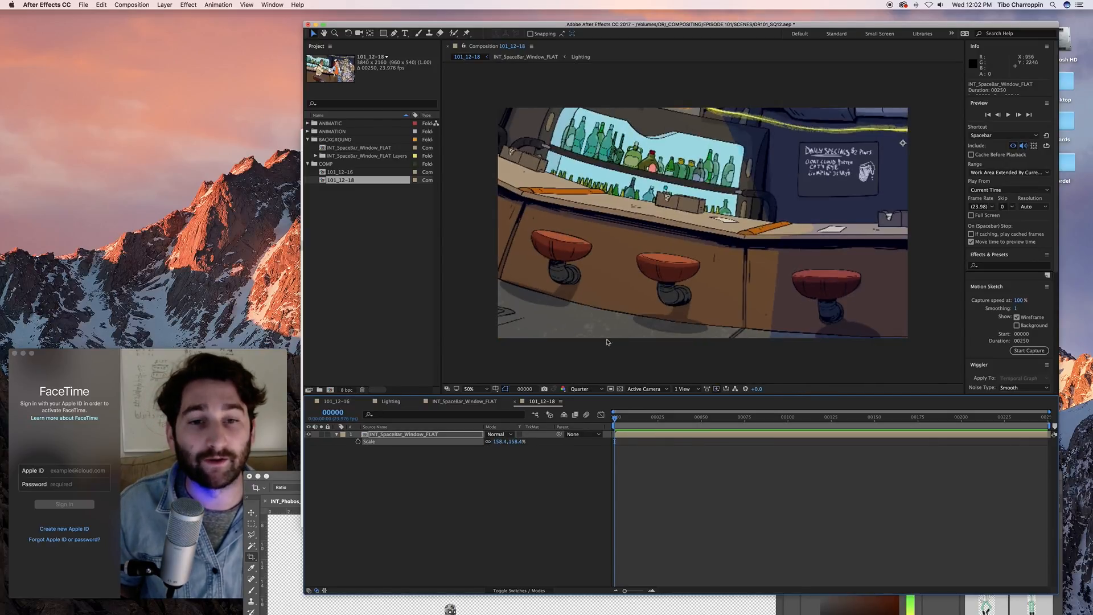
drag(625, 325, 580, 294)
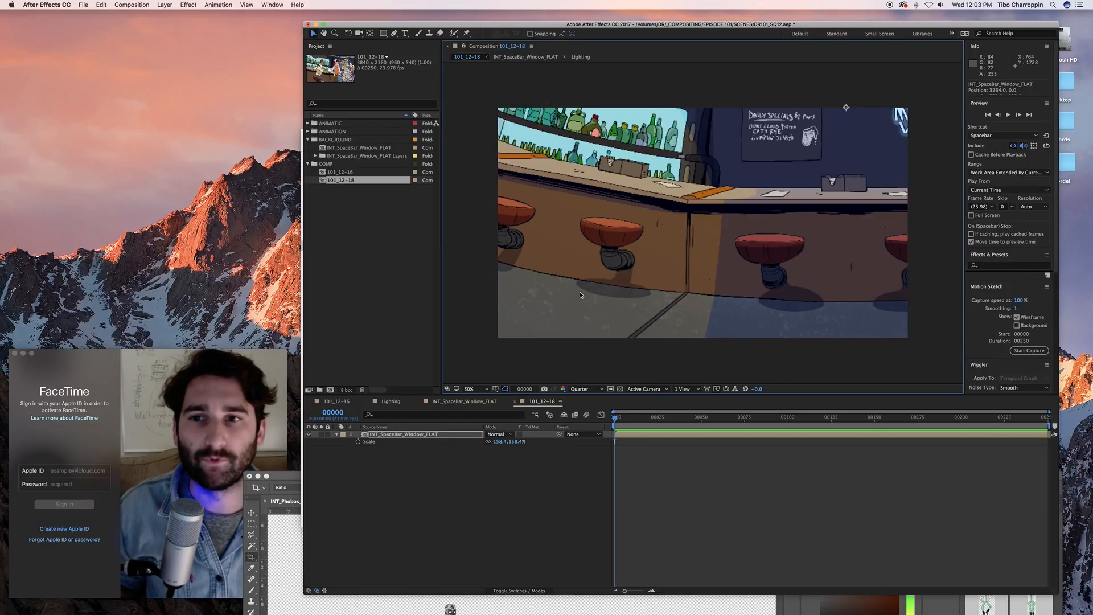
Return to the 101_12-16 composition and expand the ANIMATIC and ANIMATION project folders to view their contents
double_click(336, 174)
click(426, 442)
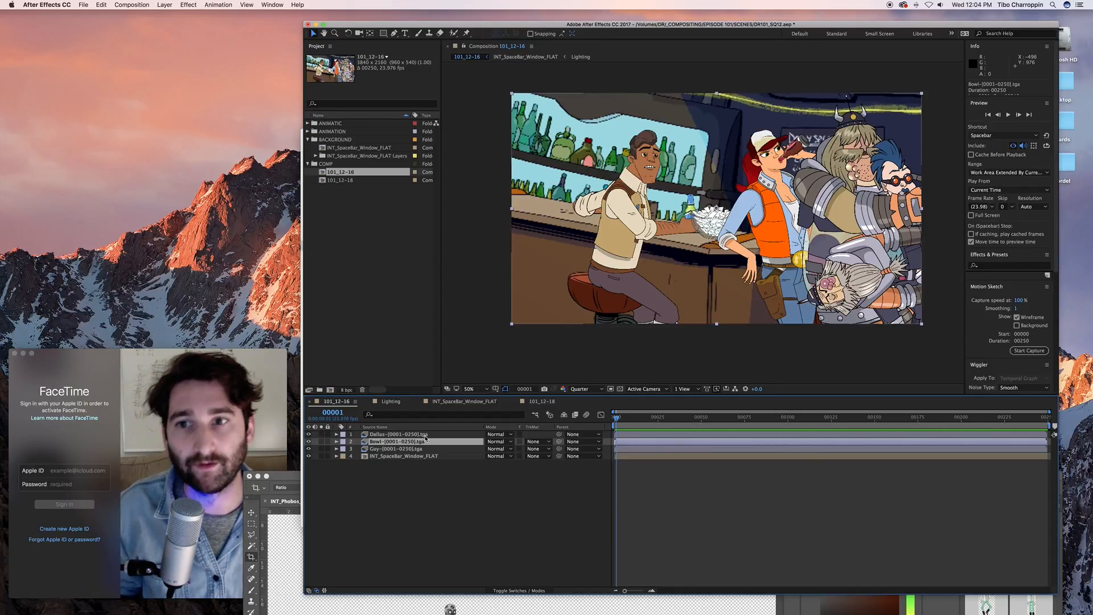
click(361, 236)
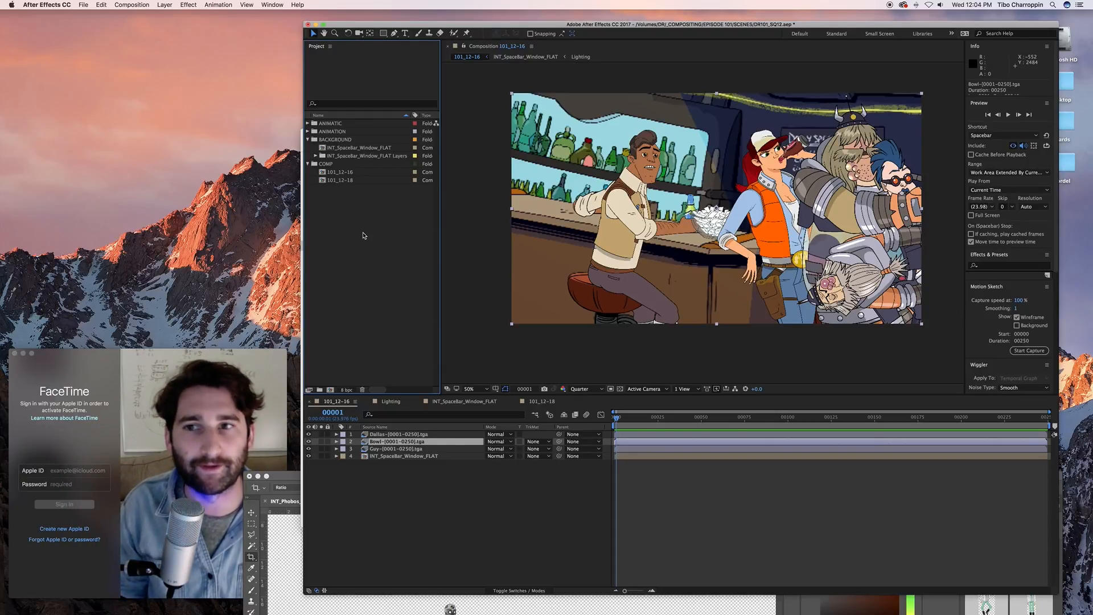
click(307, 140)
click(308, 139)
click(307, 132)
click(307, 123)
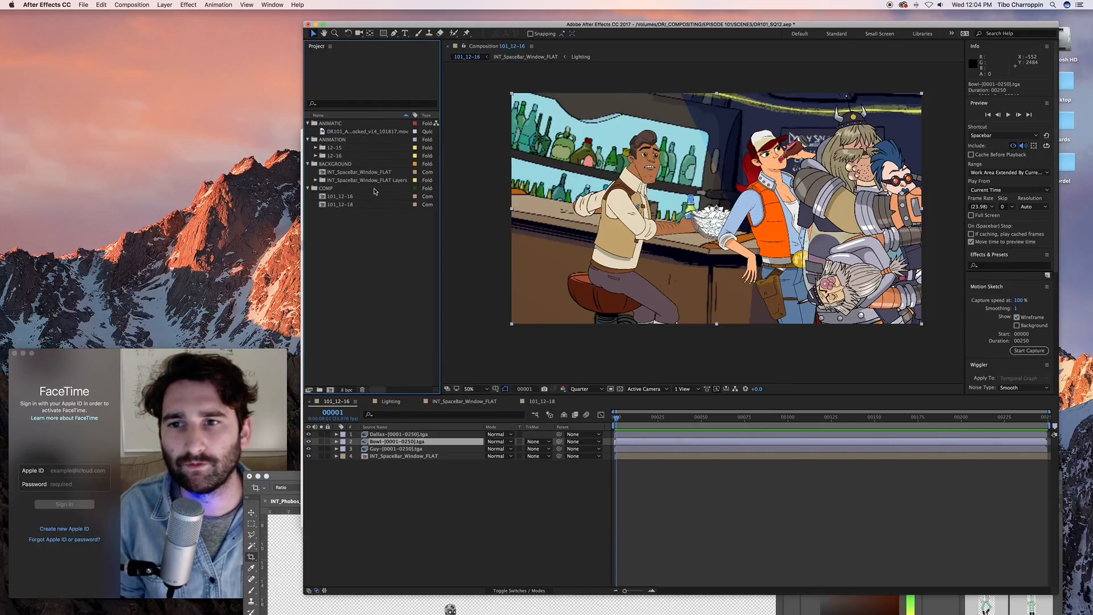
Switch to Finder and browse the TUTORIAL folder's BIGJUMP TEST contents, including the footage, auto-save and project files
mouse_move(380, 610)
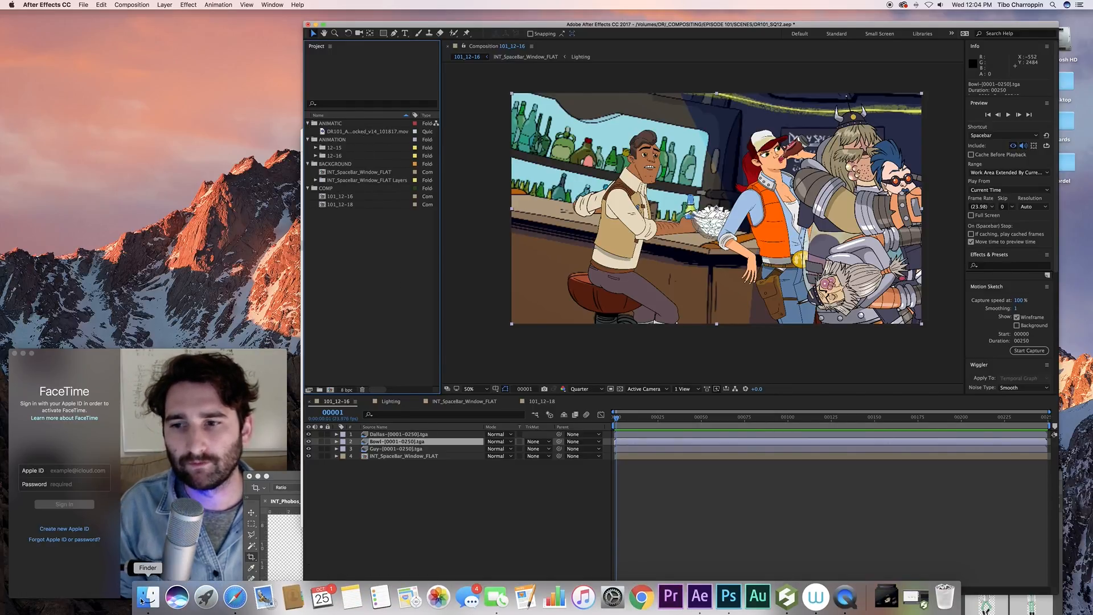
click(143, 598)
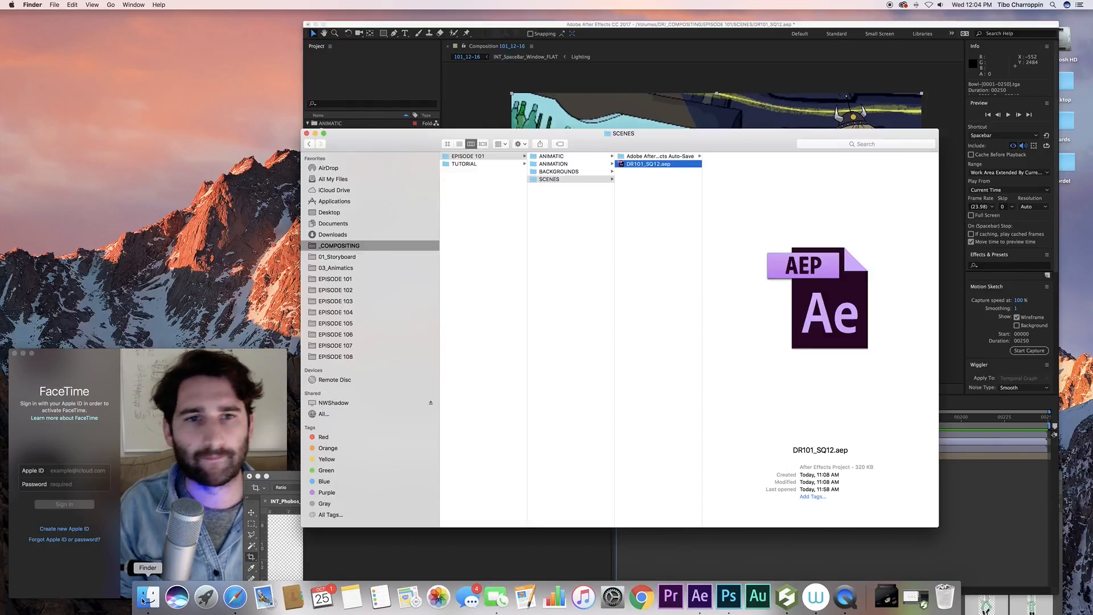
click(484, 165)
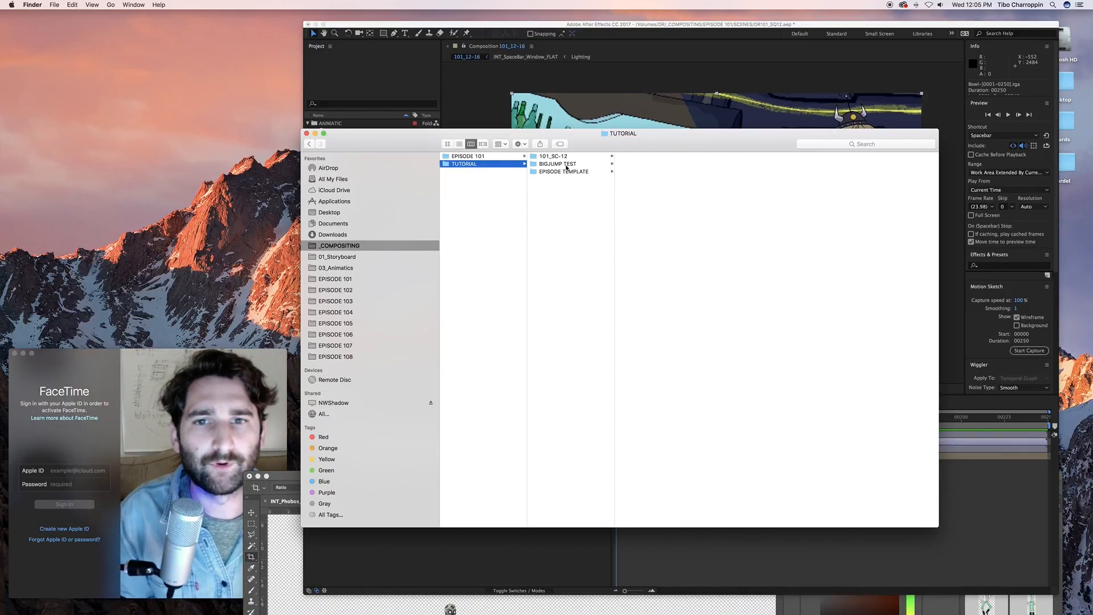
click(567, 164)
drag(703, 192, 772, 201)
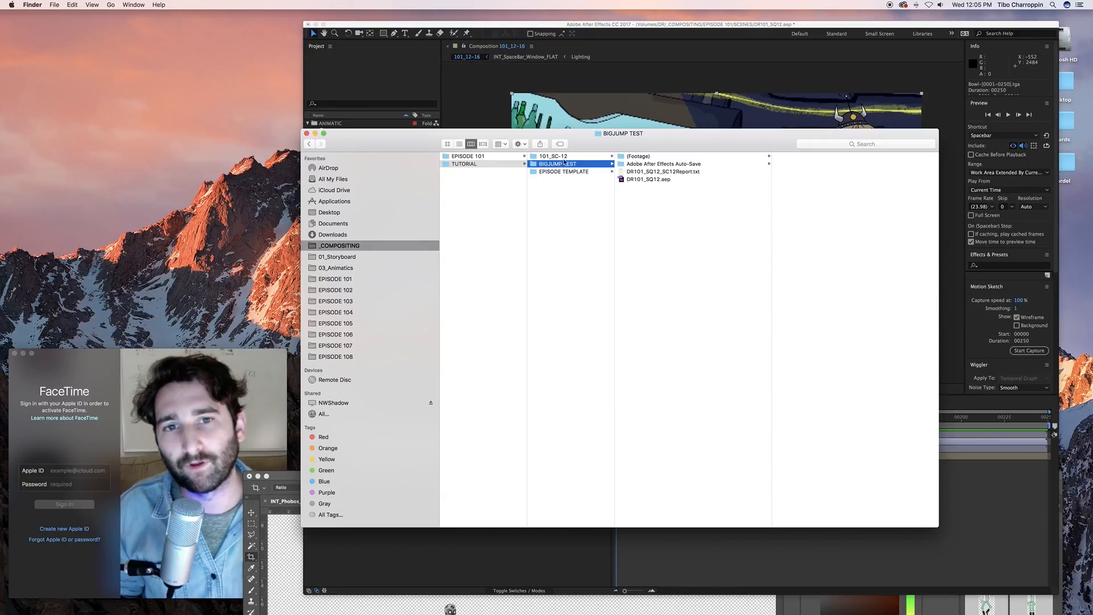
click(620, 157)
click(652, 164)
click(654, 180)
click(656, 165)
click(658, 156)
click(662, 164)
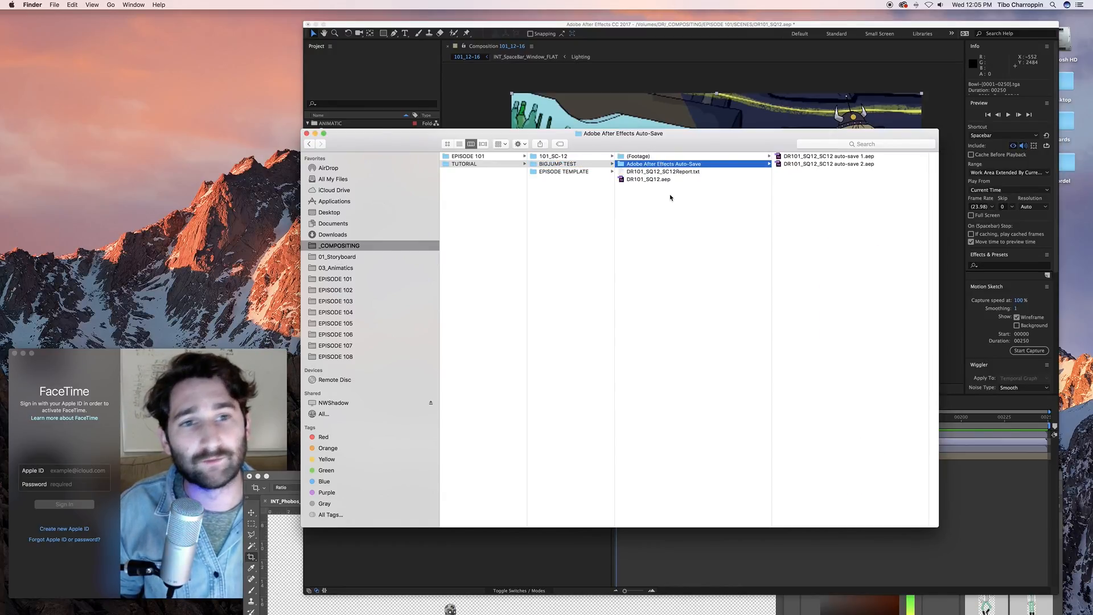
Open DR101_SQ12.aep from the BIGJUMP TEST folder, discarding the changes to the current project
double_click(647, 180)
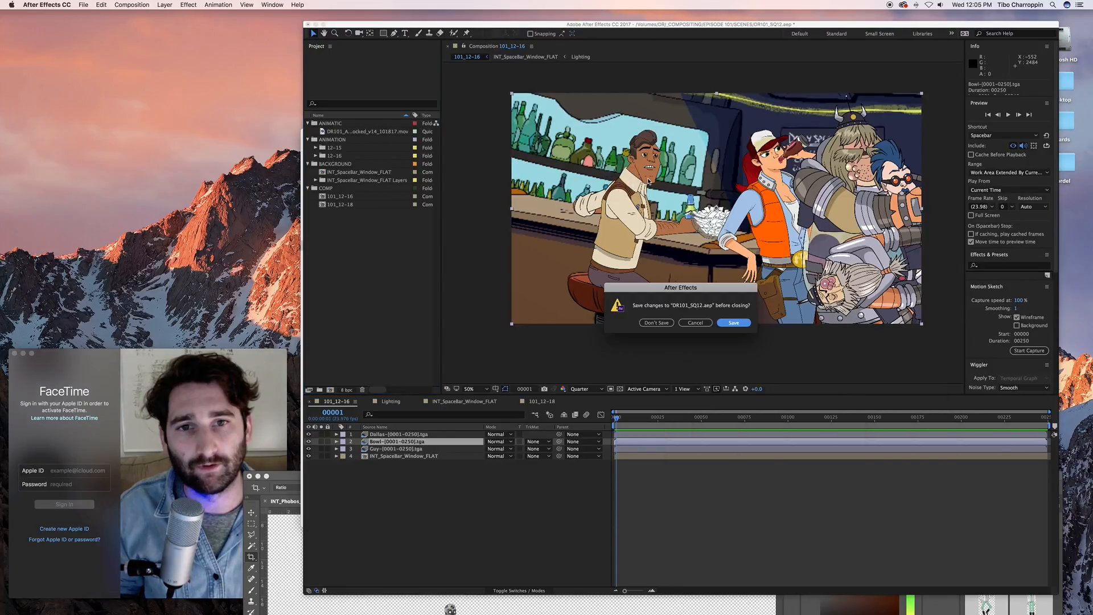
click(649, 323)
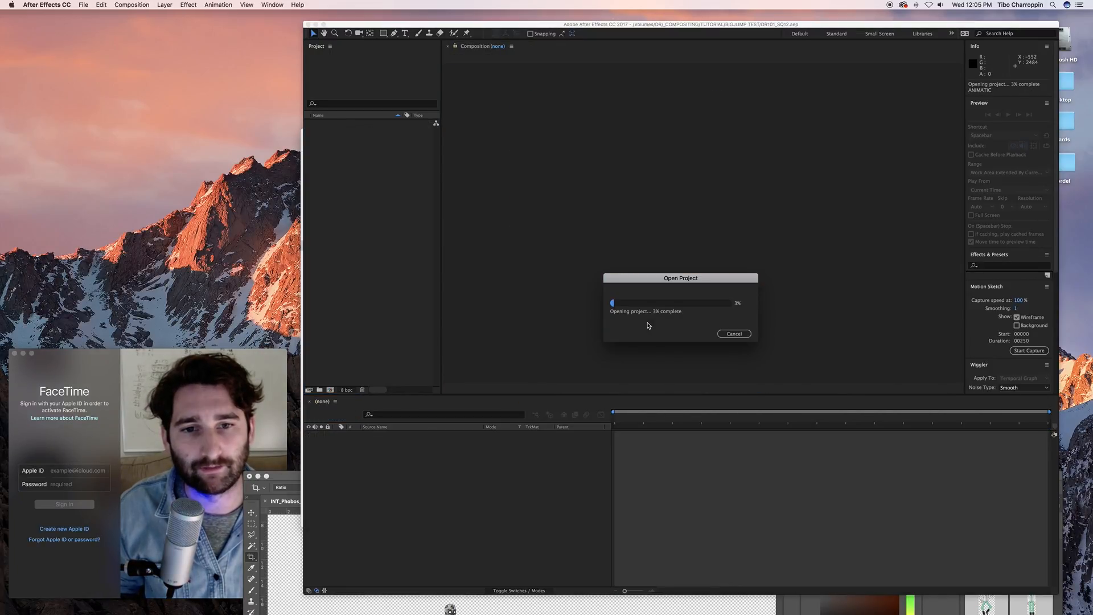
click(757, 326)
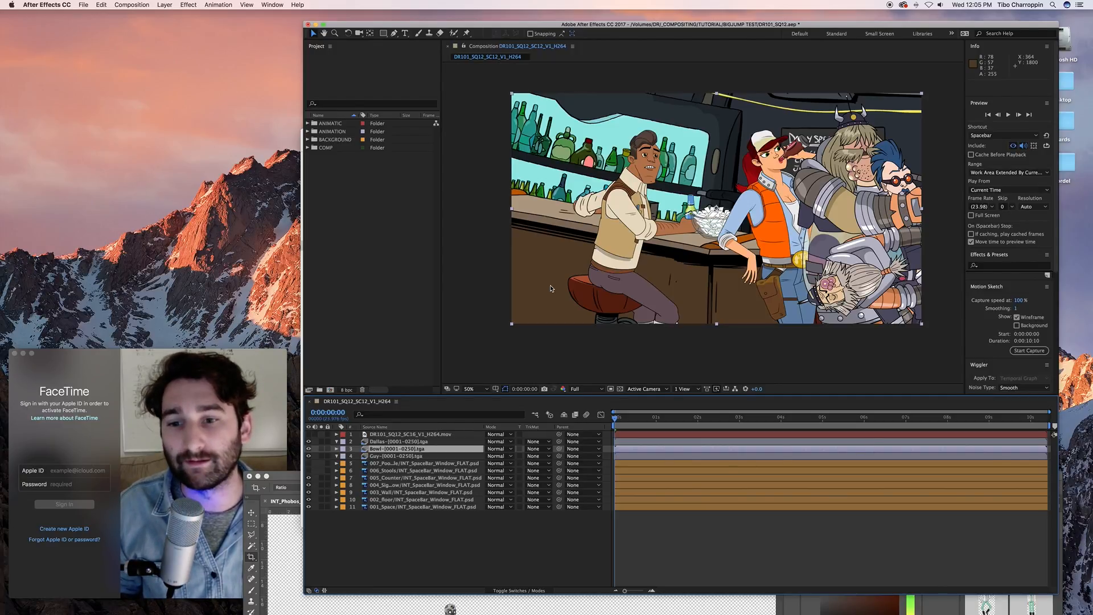
Reveal the 005_Counter layer's source file in Finder and open INT_SpaceBar_Window_FLAT.psd in Photoshop
right_click(442, 478)
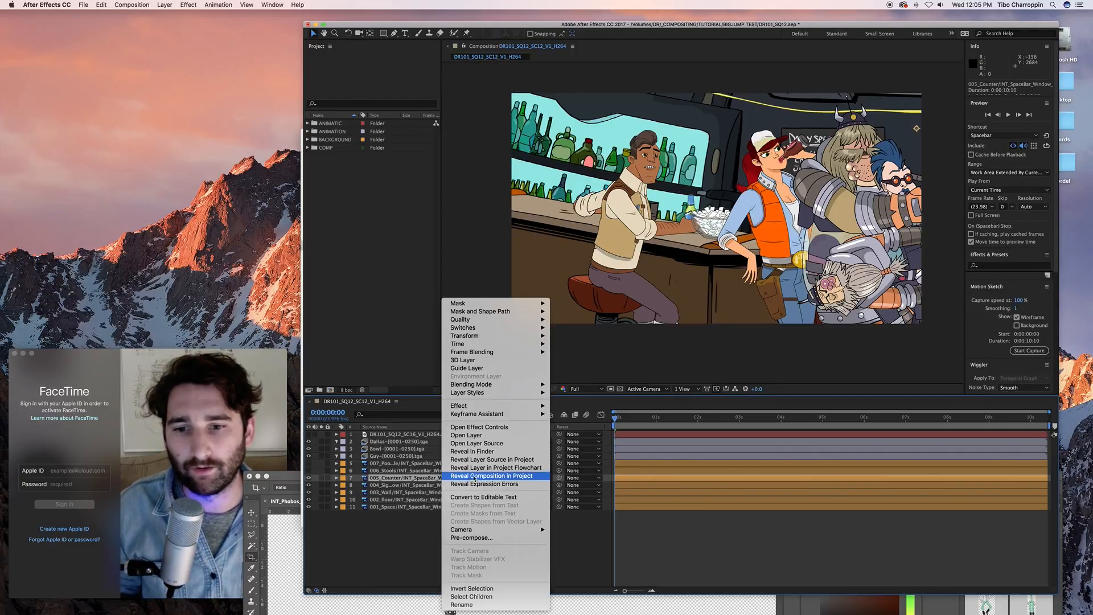
click(472, 451)
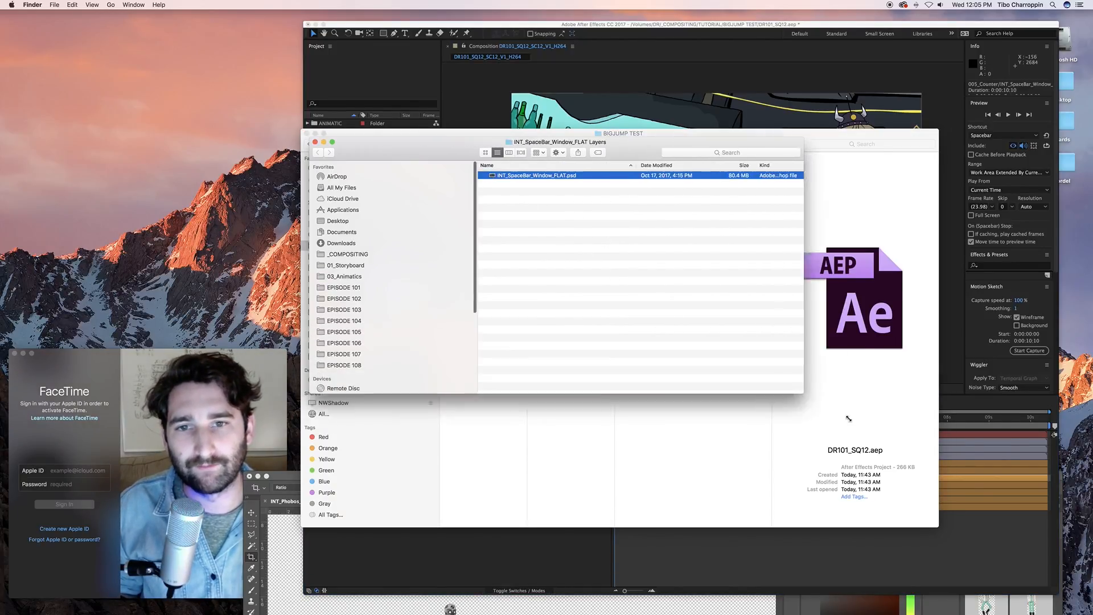
double_click(548, 176)
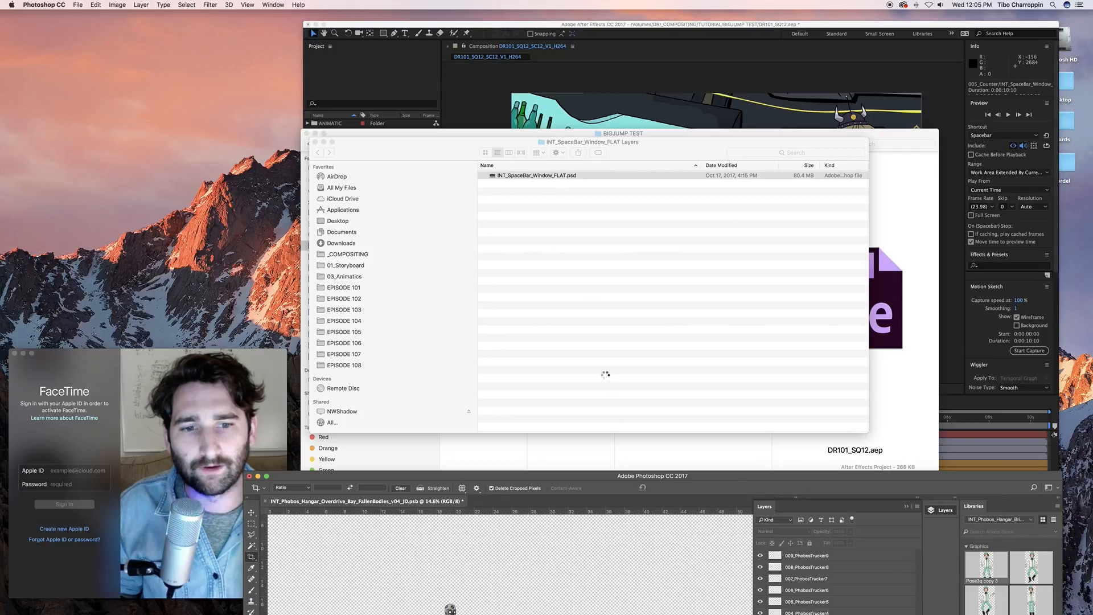
drag(619, 474, 599, 124)
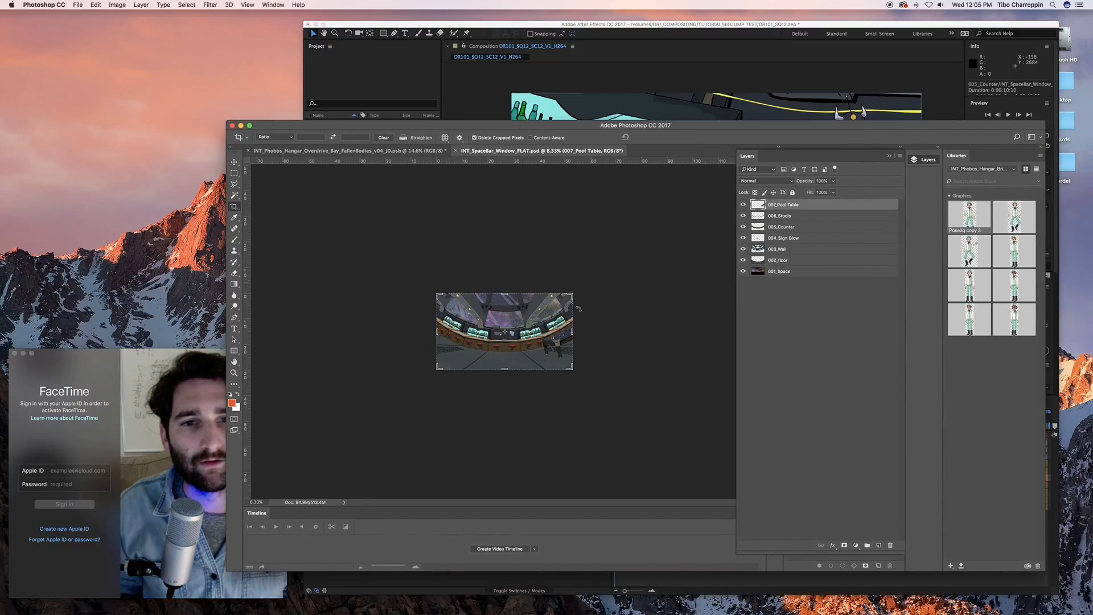
Inspect the bar artwork up close by hiding and reshowing the 003_Wall, 002_floor and 004_Sign Glow layers in turn
key(z)
drag(478, 331, 519, 331)
click(743, 249)
click(743, 249)
click(744, 260)
click(743, 259)
click(743, 238)
click(743, 238)
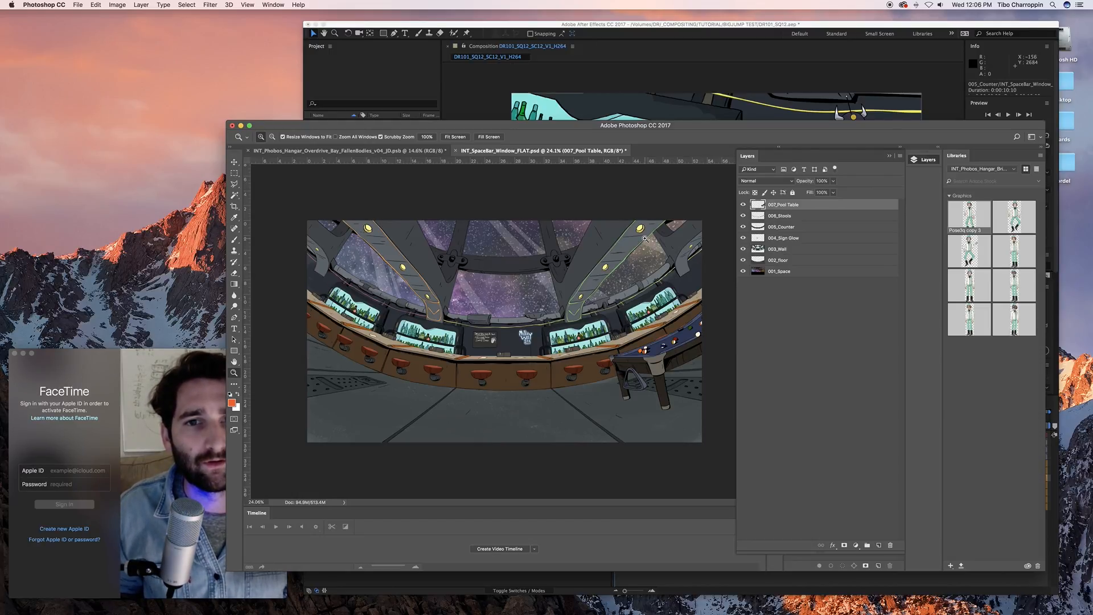
Go through the named Photoshop layers from 002_floor up to 007_Pool Table
click(772, 260)
click(776, 249)
click(775, 238)
click(776, 216)
click(778, 205)
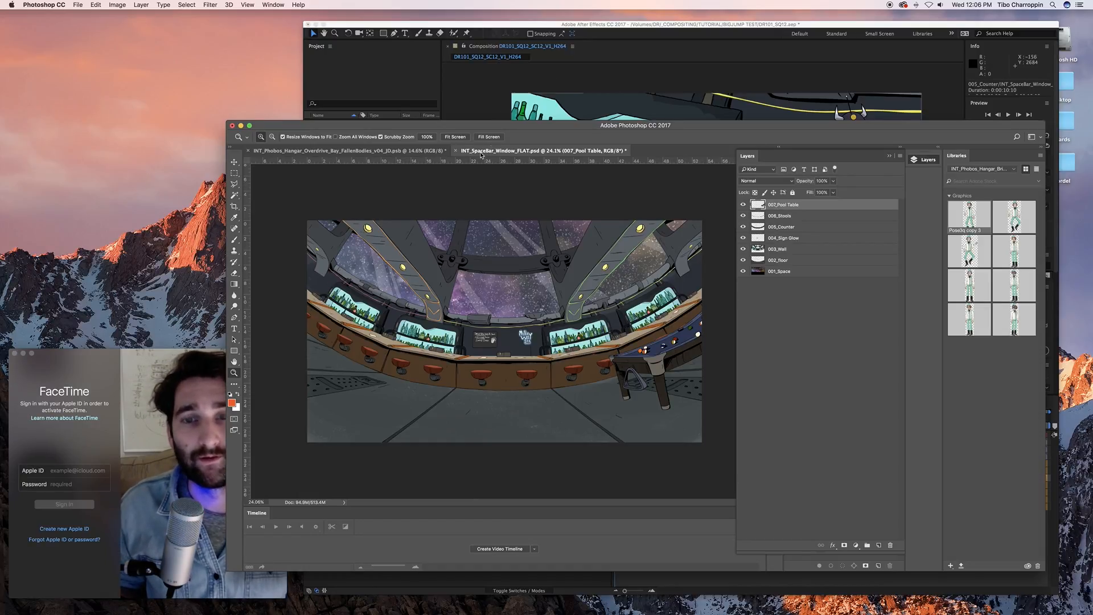
Close INT_SpaceBar_Window_FLAT.psd without saving and return to After Effects
click(457, 151)
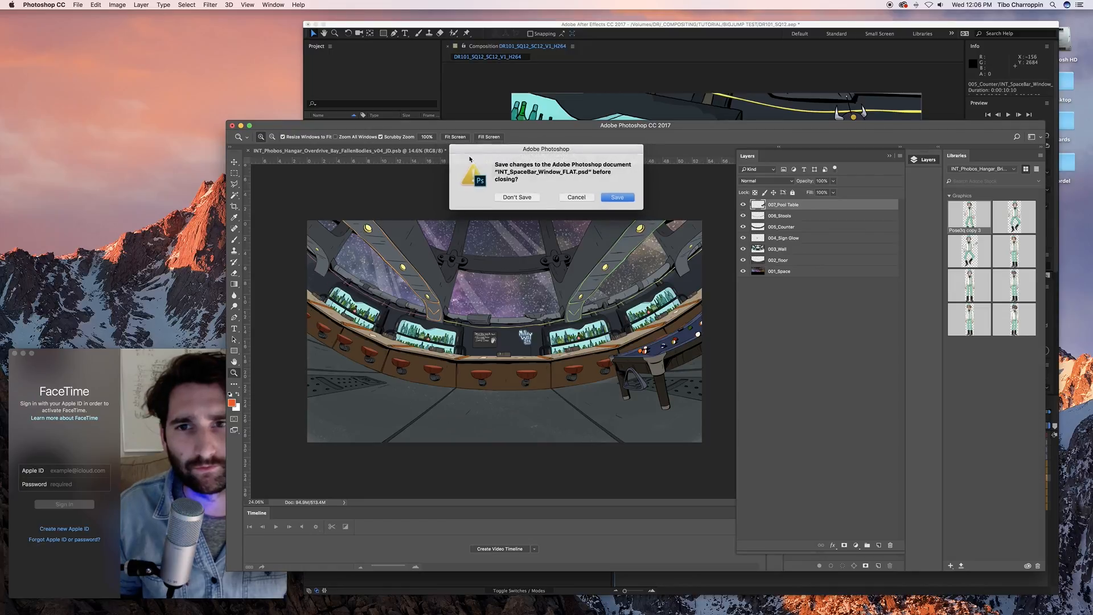
click(518, 197)
click(575, 111)
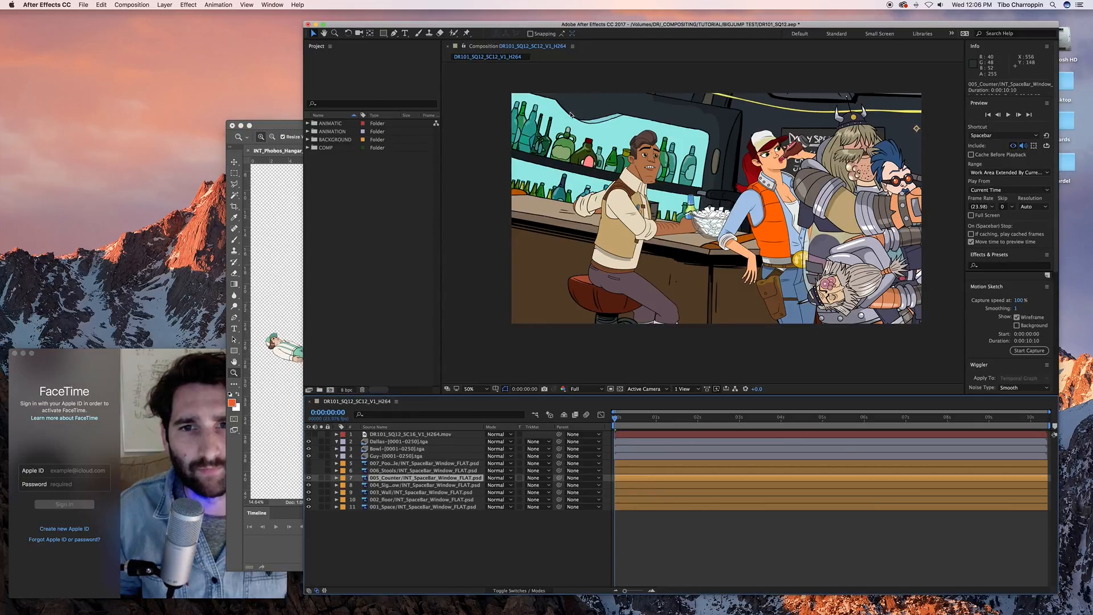
Compare the Guy layer with the 007_Pool Table background layer in the DR101_SQ12_SC12_V1_H264 timeline
click(420, 456)
click(416, 463)
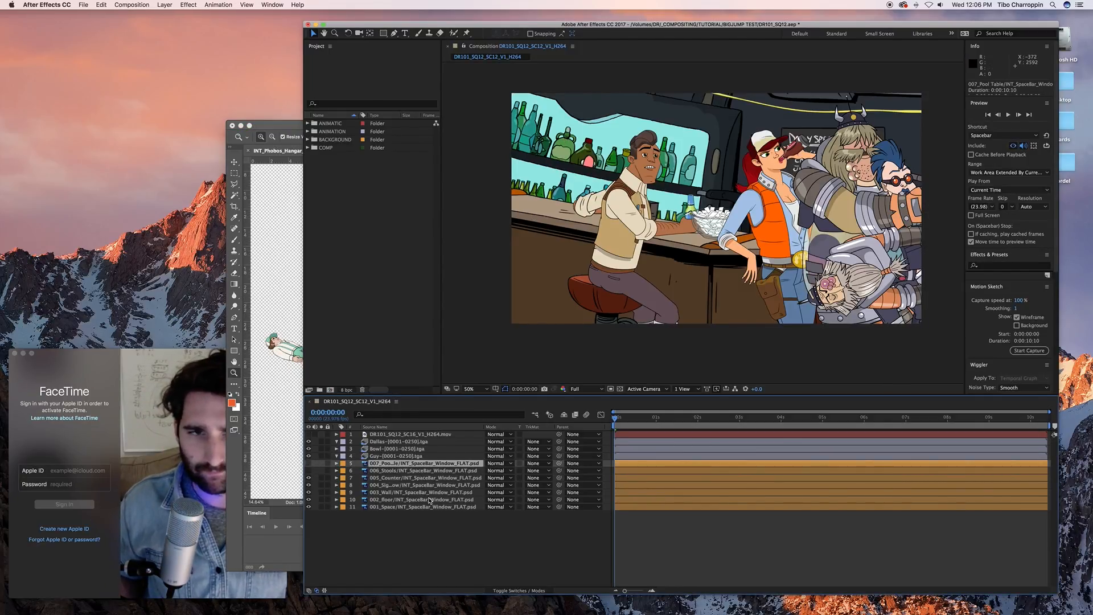
click(400, 456)
click(400, 462)
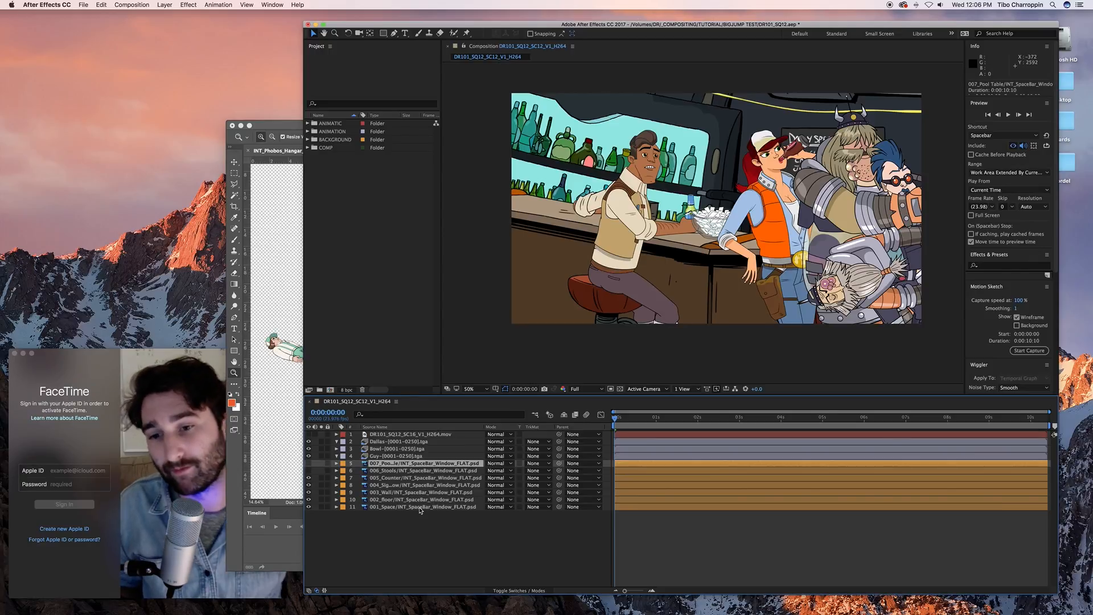
Try moving the 005_Counter layer on its own to the left, and undo the move
click(407, 480)
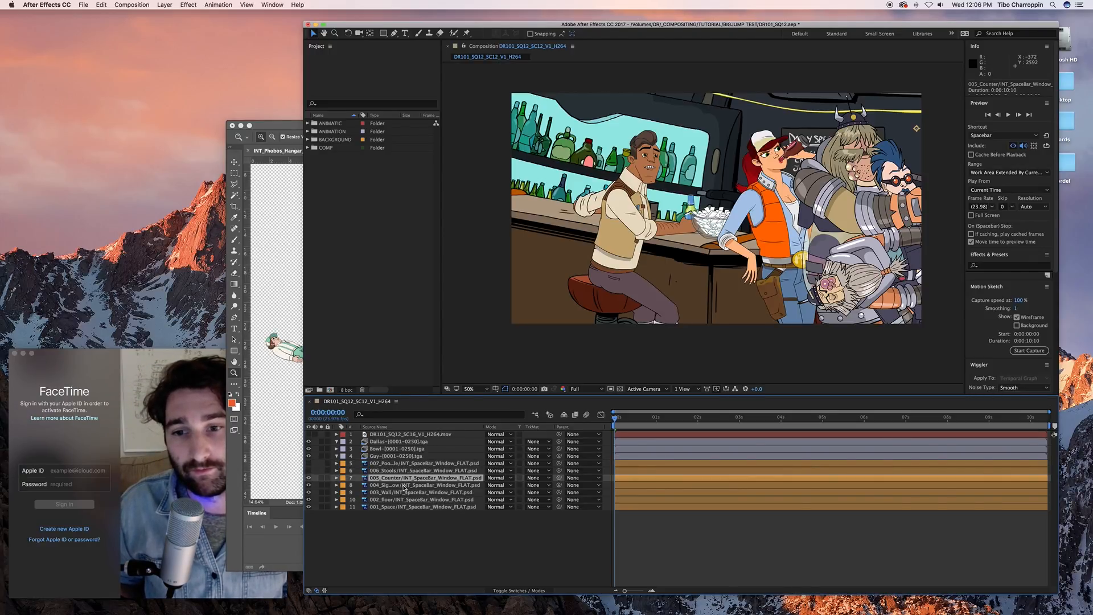
scroll(735, 256, down, 3)
drag(732, 259, 571, 233)
key(super+z)
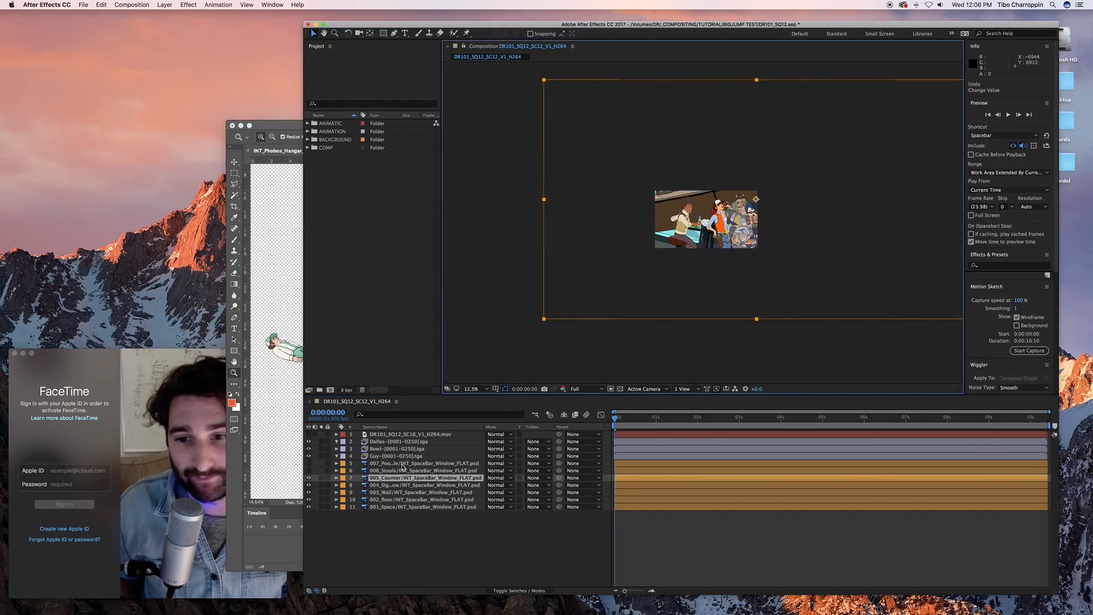
Try moving the 007_Pool Table layer to the left, undo the move, and make the layer visible
click(424, 463)
drag(871, 288, 663, 289)
key(super+z)
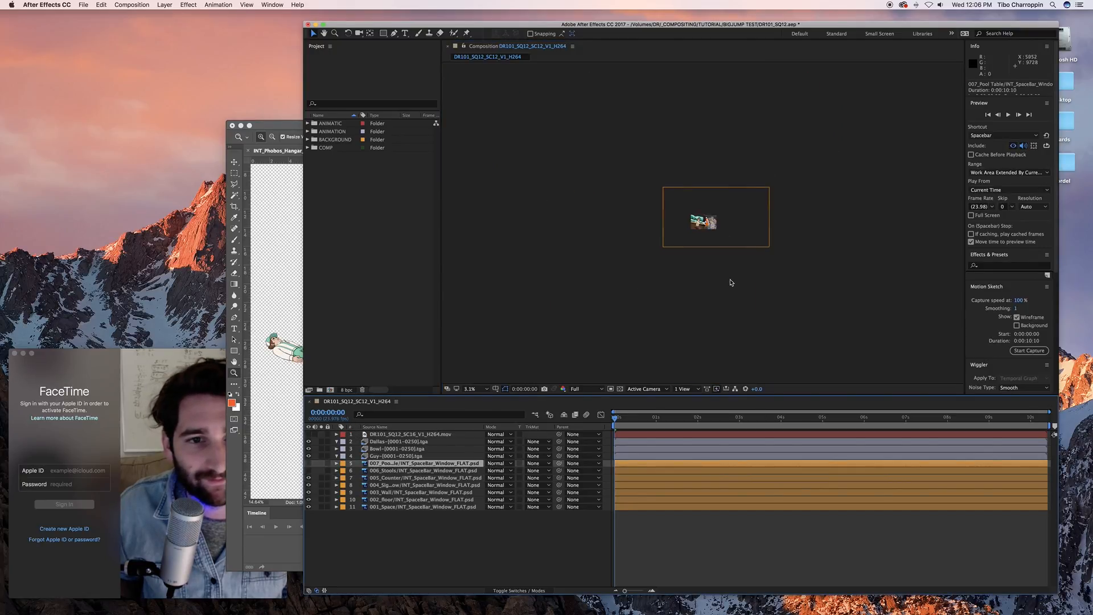
click(309, 463)
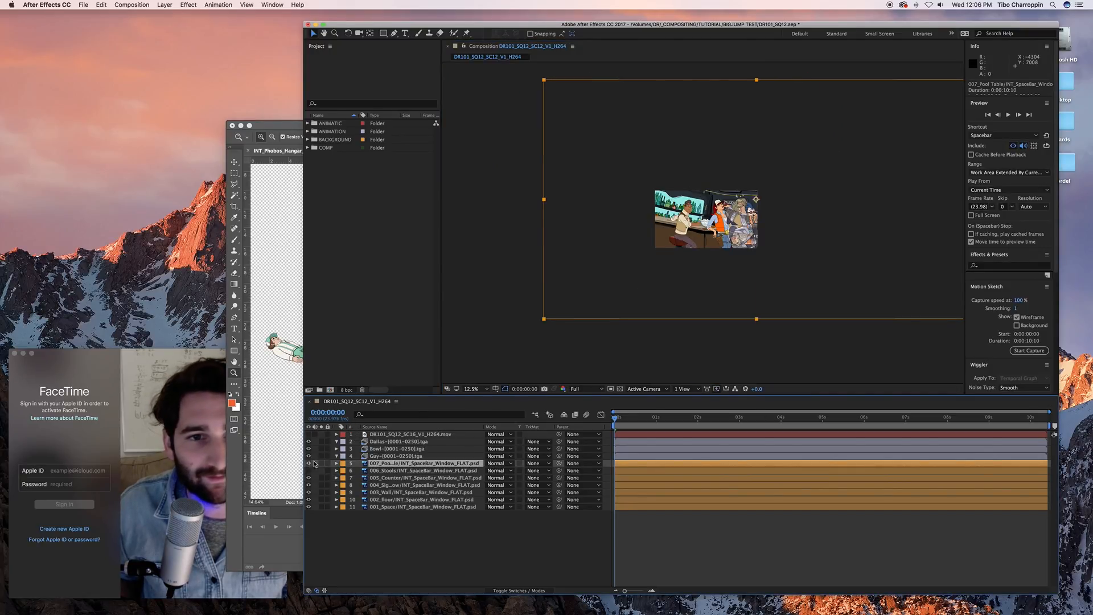
Try moving the 007_Pool Table layer into the frame and above the Dallas, Bowl and Guy layers, and undo the changes
drag(806, 242, 608, 247)
key(period)
drag(778, 217, 793, 268)
drag(378, 463, 390, 443)
mouse_move(789, 273)
mouse_down()
mouse_move(705, 291)
mouse_move(717, 313)
mouse_move(781, 287)
mouse_move(776, 280)
mouse_up()
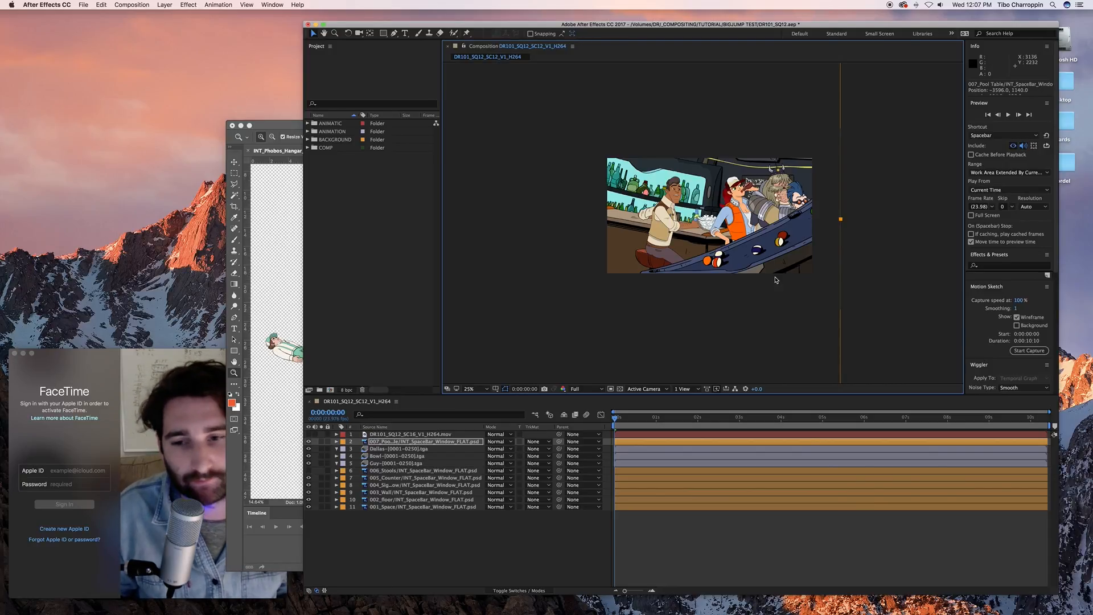
scroll(776, 279, up, 2)
scroll(739, 248, down, 1)
drag(365, 442, 352, 464)
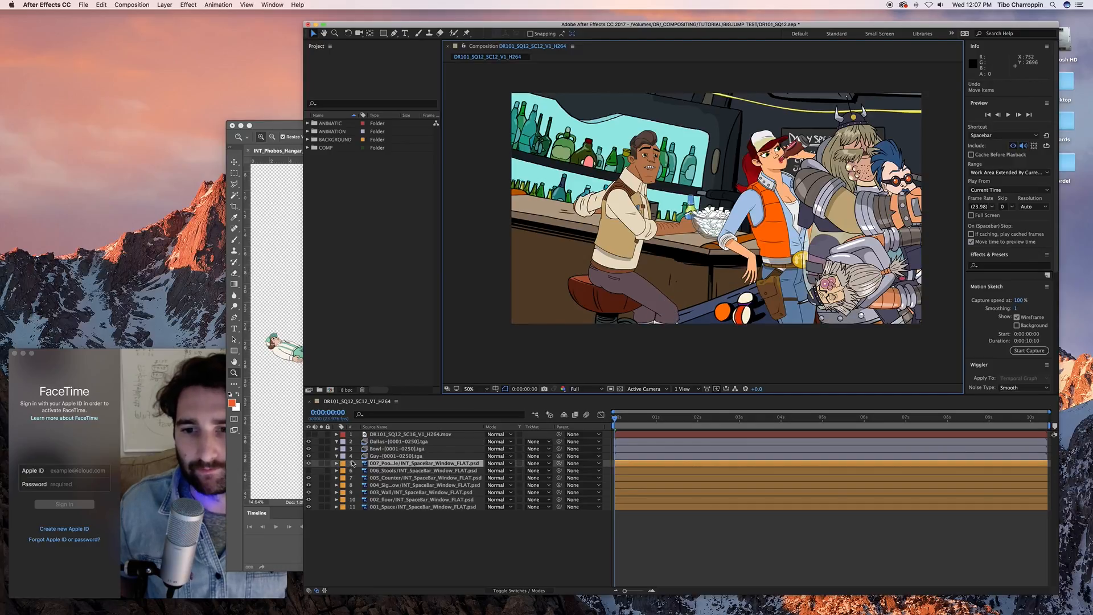
Point out the Guy, Bowl and Dallas animation layers one after another in the timeline
click(408, 458)
click(408, 450)
click(410, 443)
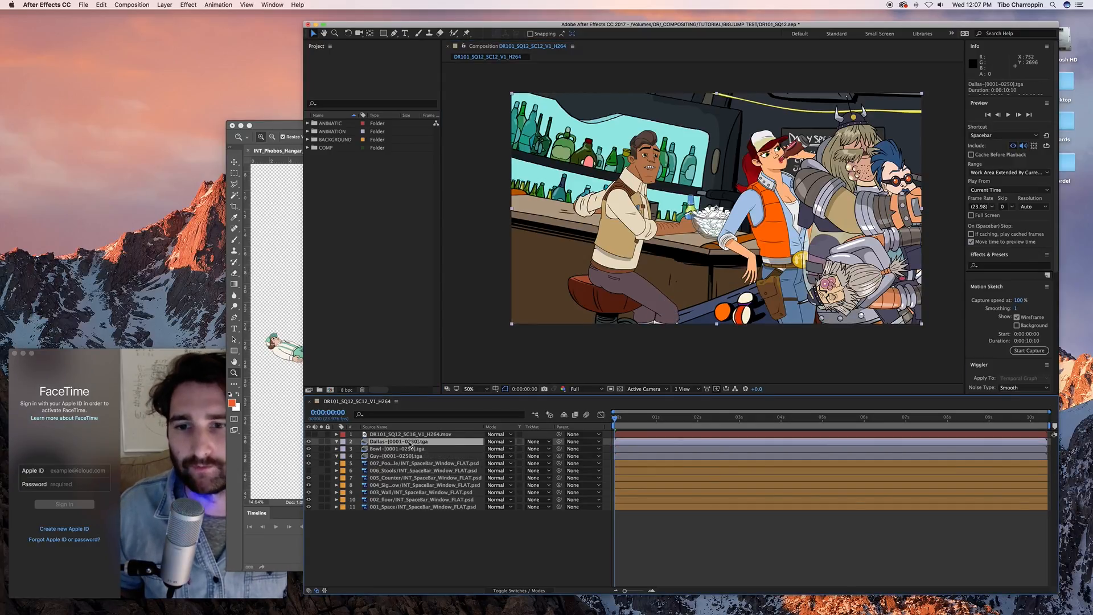
Expand the BACKGROUND, COMP, ANIMATION and ANIMATIC project folders to show their contents
click(308, 139)
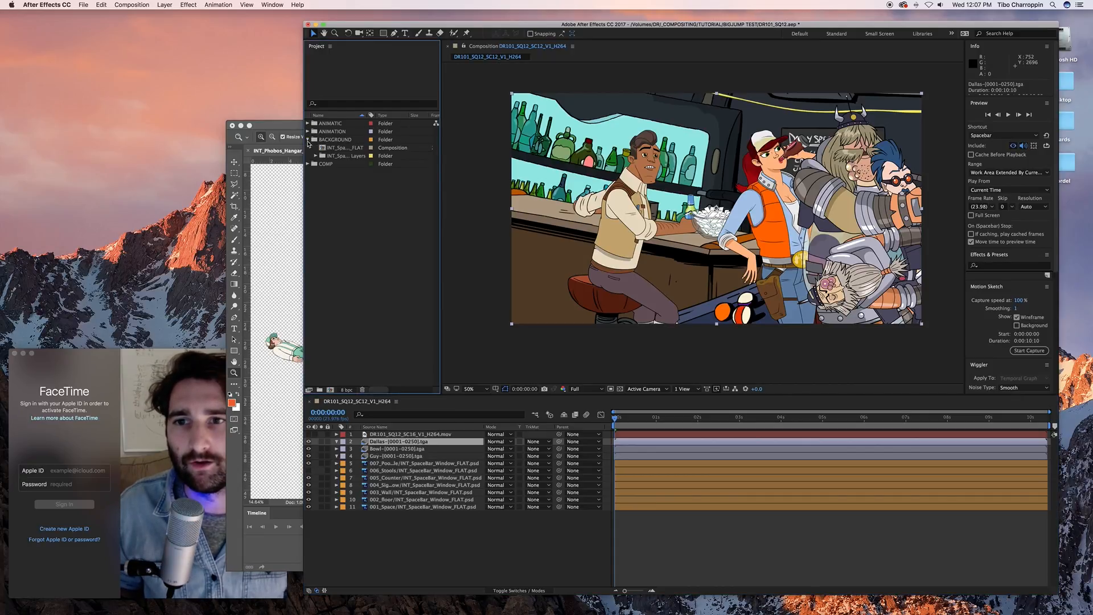
click(308, 164)
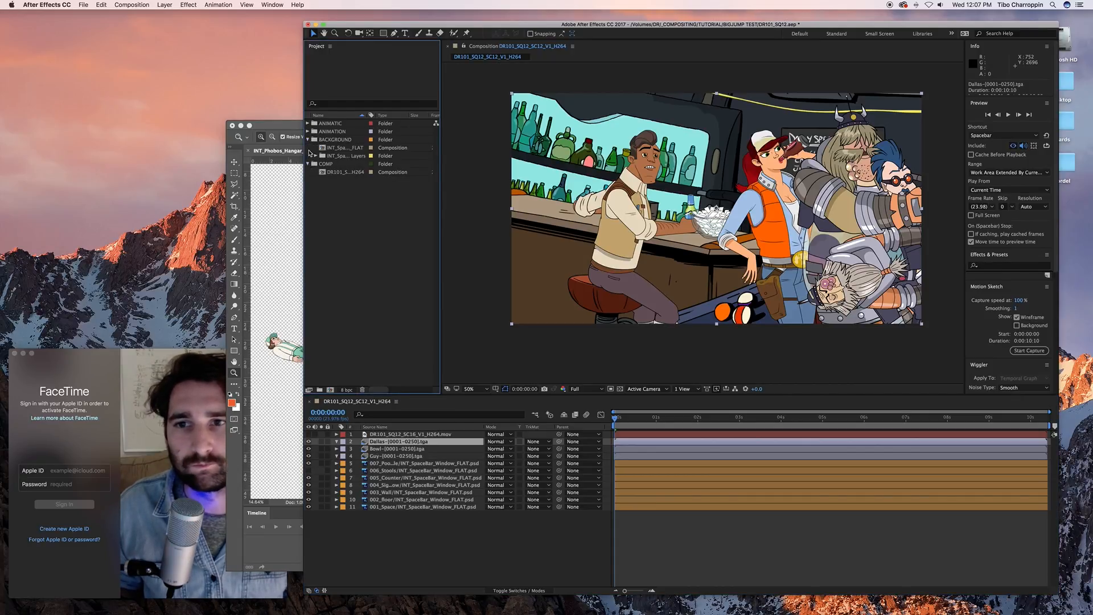
click(308, 131)
click(308, 123)
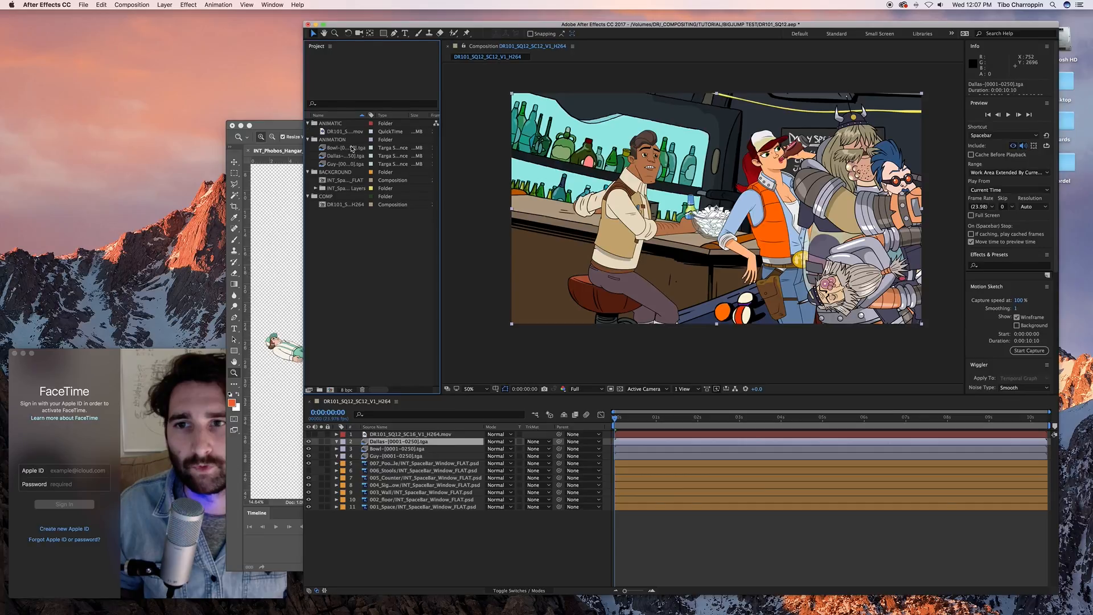
Create a new project folder named 12-16 with no other project item selected
click(351, 148)
click(357, 227)
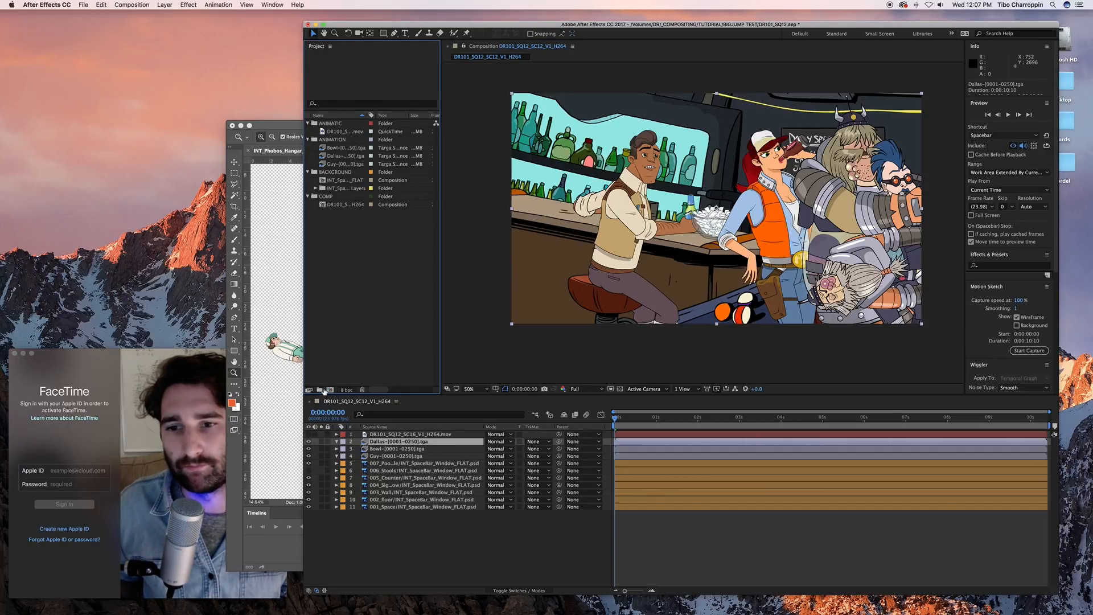
click(319, 391)
text(12-16)
key(Return)
Move the Bowl, Dallas and Guy sequences into the 12-16 folder and place that folder inside ANIMATION
click(332, 157)
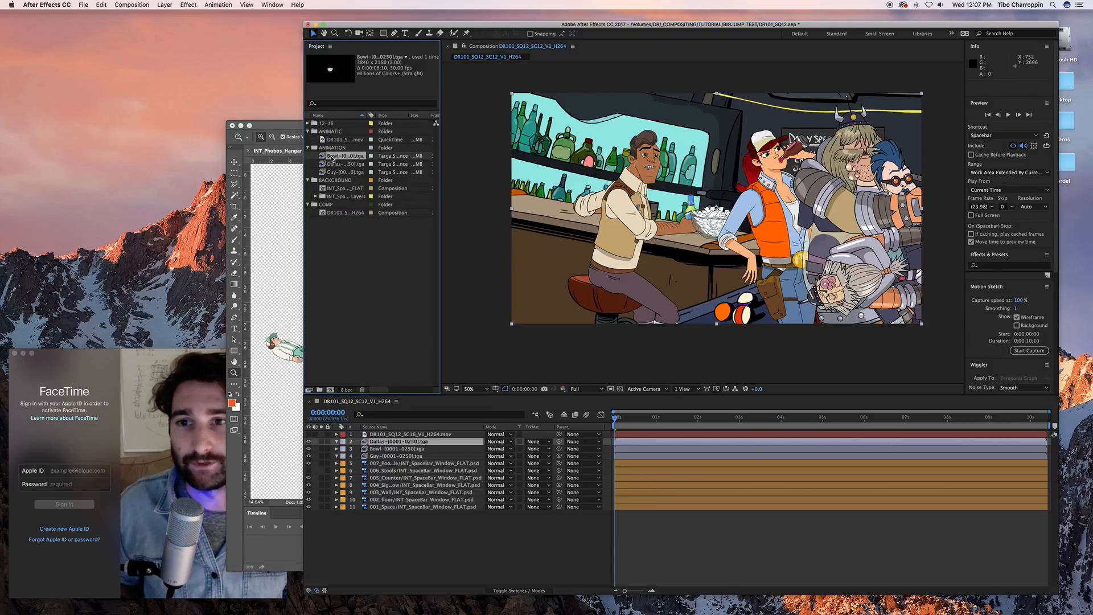
shift+click(335, 171)
drag(335, 171, 332, 147)
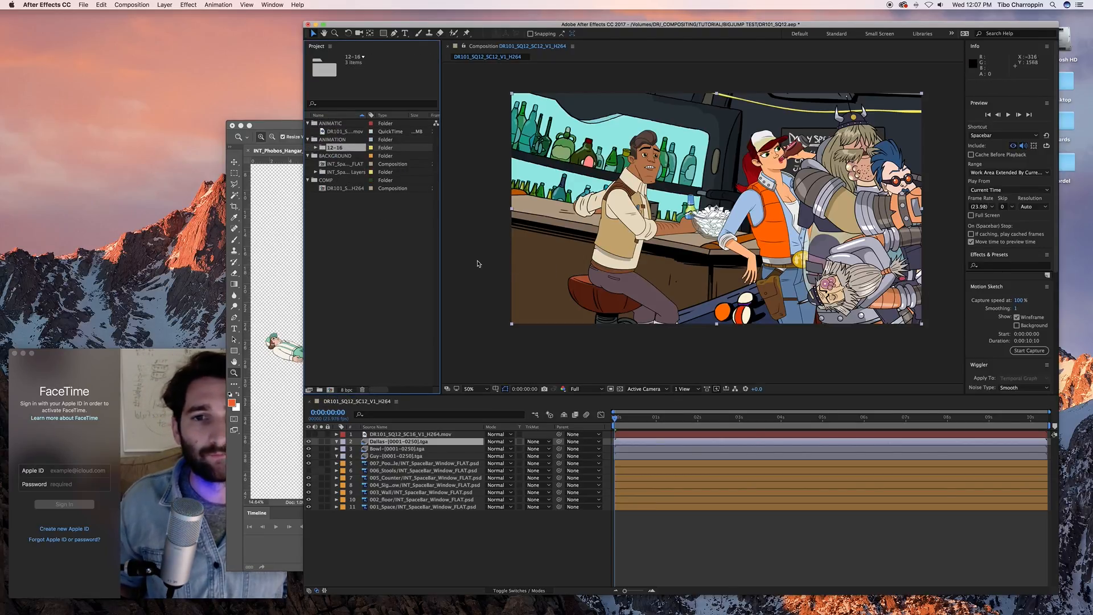
Switch to Finder, move the INT_SpaceBar_Window_FLAT Layers window out of the way and bring the BIGJUMP TEST window to the front
click(150, 608)
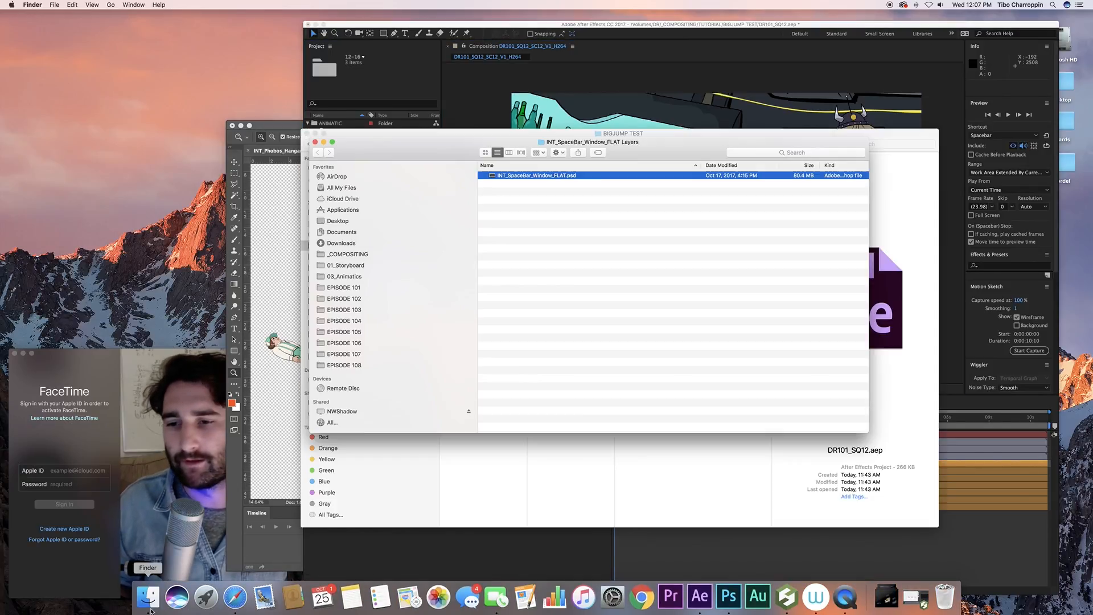
super+click(582, 143)
click(572, 154)
drag(642, 144, 655, 402)
click(640, 281)
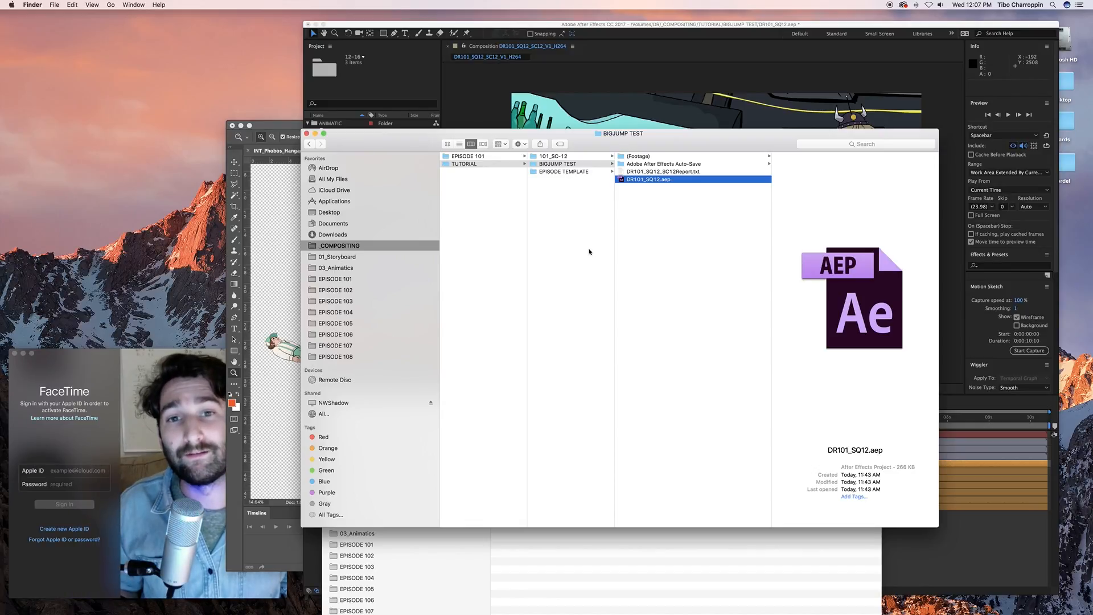
Examine the ANIMATIC and ANIMATION folders of 101_SC-12, including the contents of scene folder 12-16
click(558, 156)
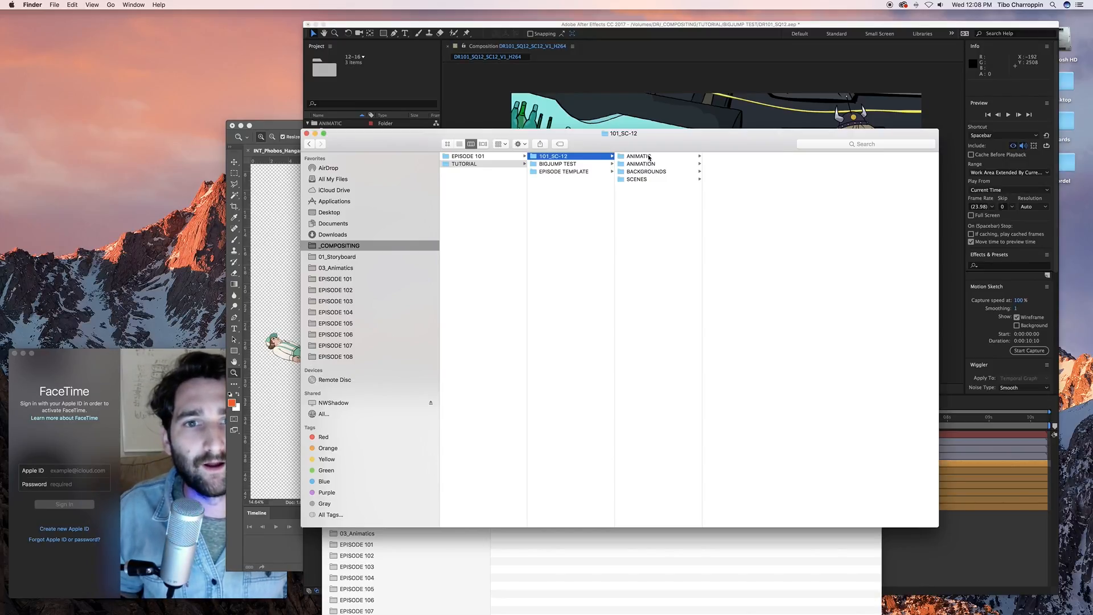
click(652, 157)
click(666, 165)
click(661, 157)
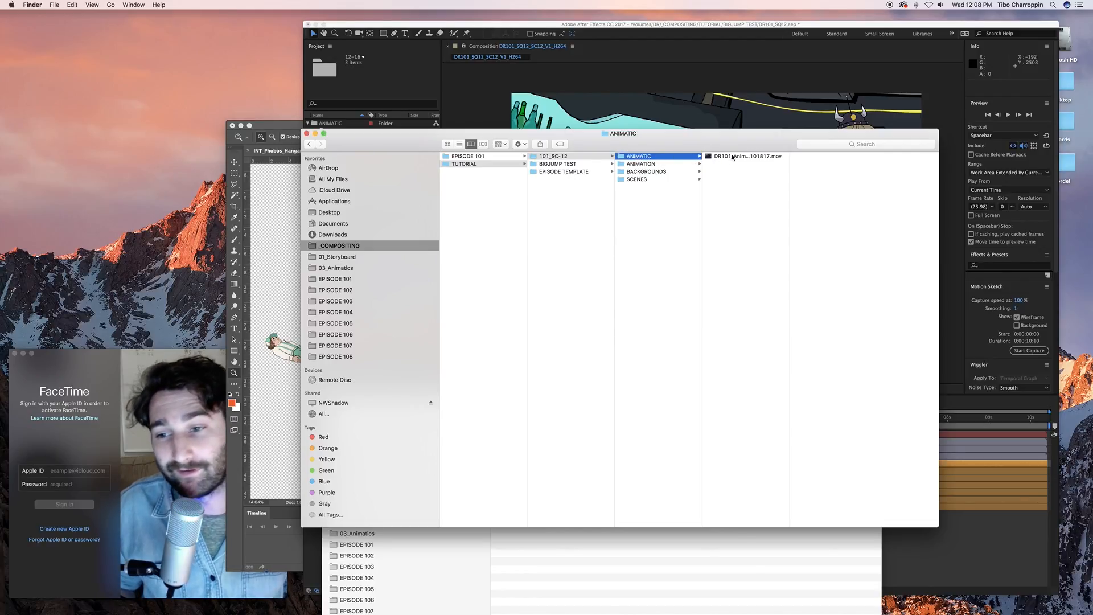
click(666, 165)
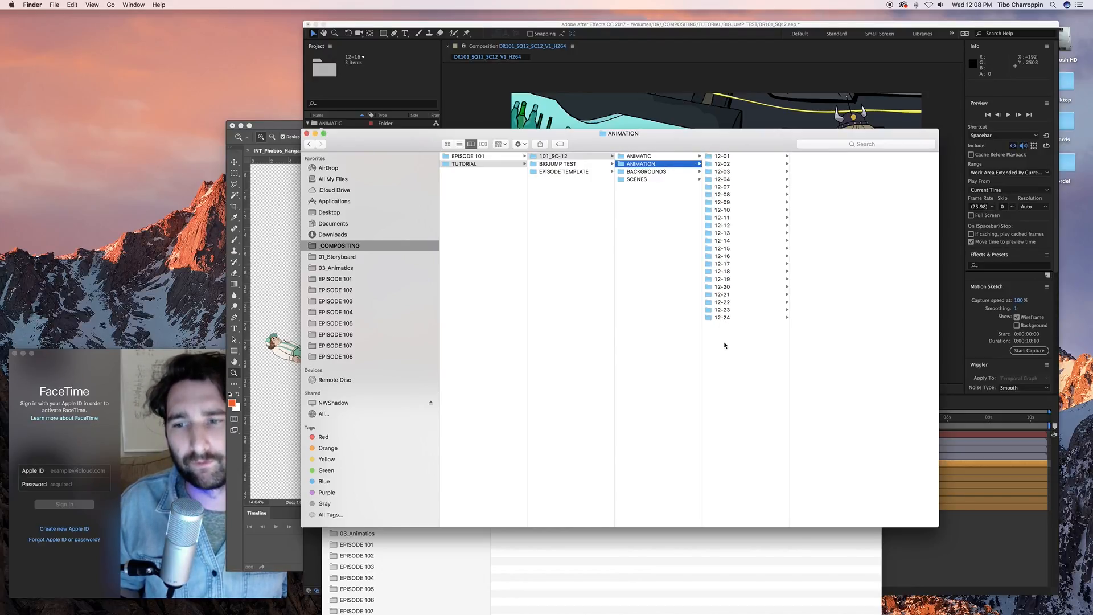
click(732, 257)
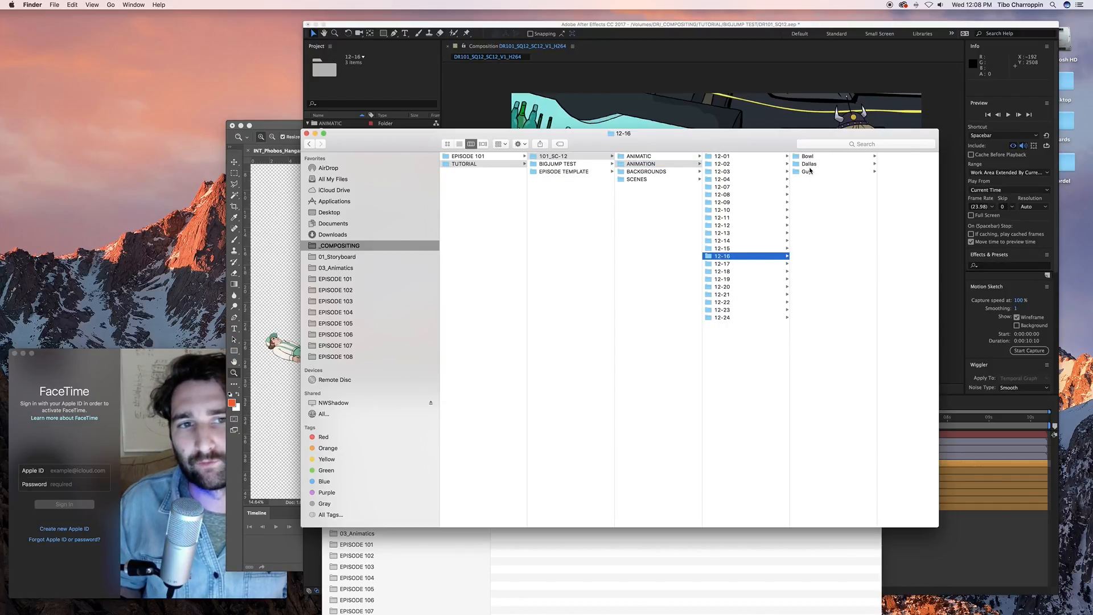
Examine the BACKGROUNDS and SCENES folders of 101_SC-12 and select the DR101_SQ12.aep project file
click(650, 172)
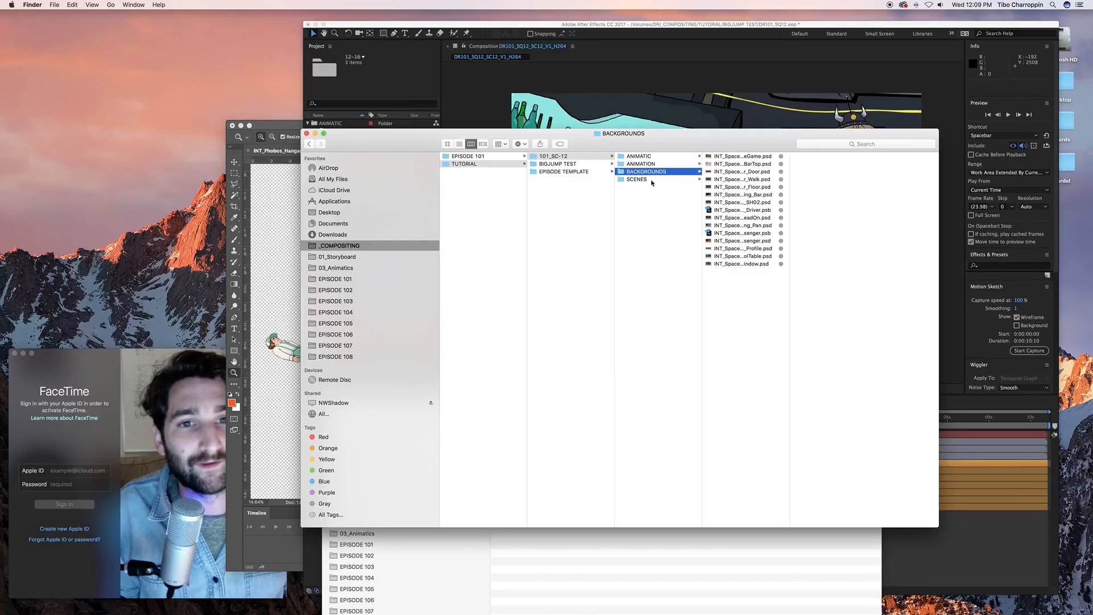
click(652, 179)
click(749, 165)
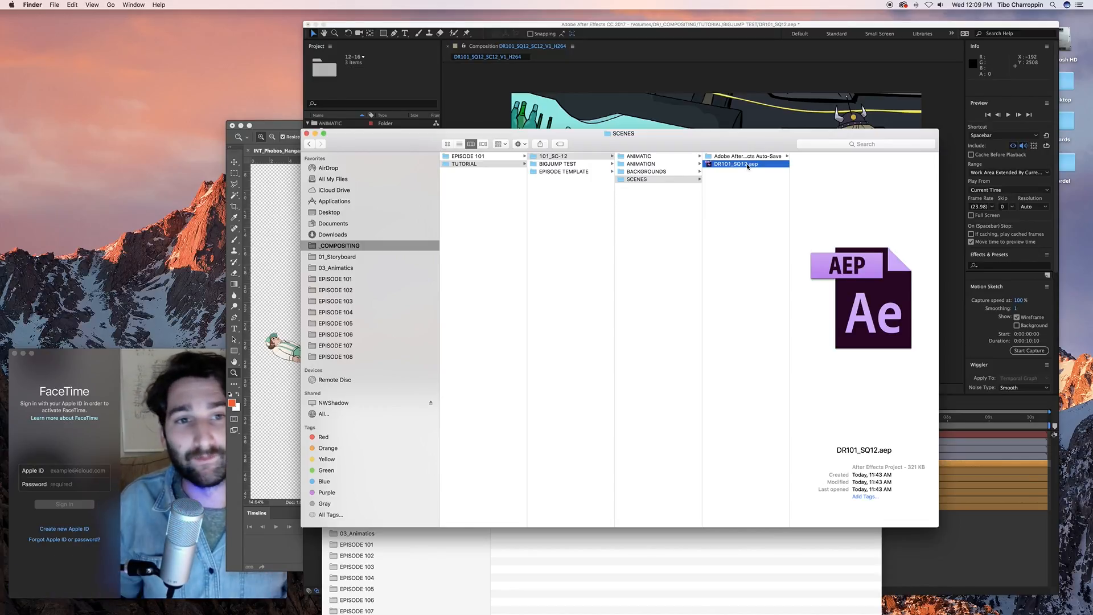
double_click(748, 164)
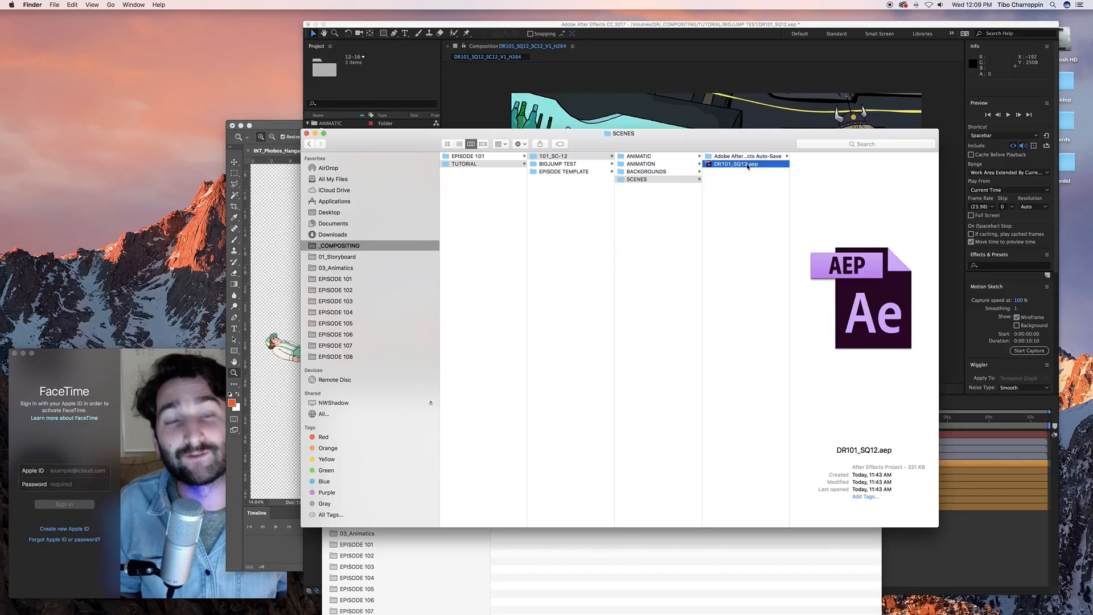
Compare the folder structures of BIGJUMP TEST, EPISODE TEMPLATE and 101_SC-12, ending on BIGJUMP TEST
click(571, 164)
click(572, 172)
click(574, 164)
click(580, 157)
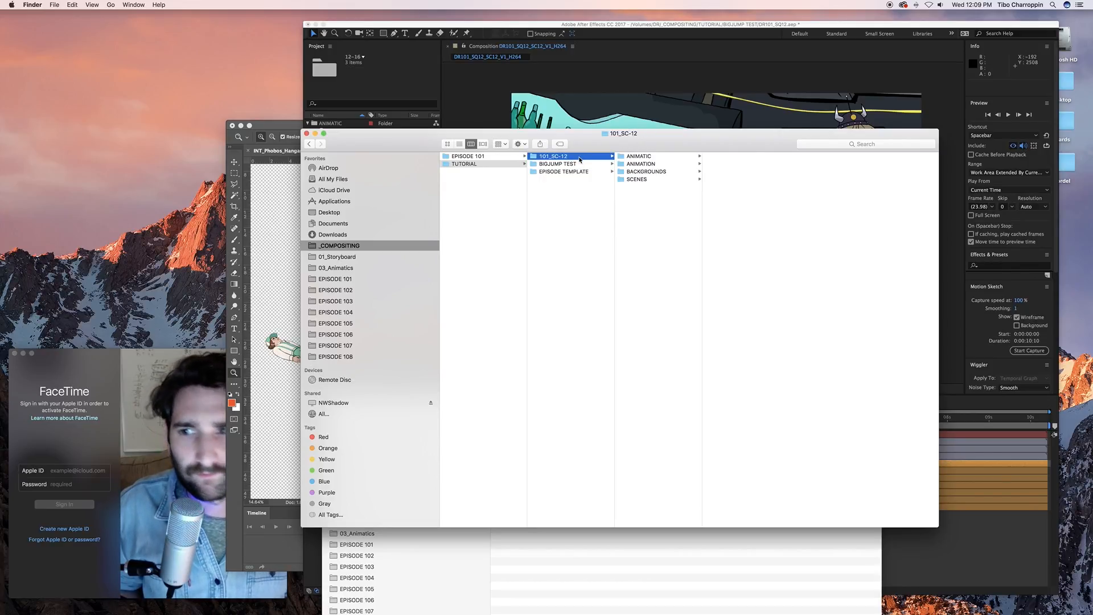
click(581, 164)
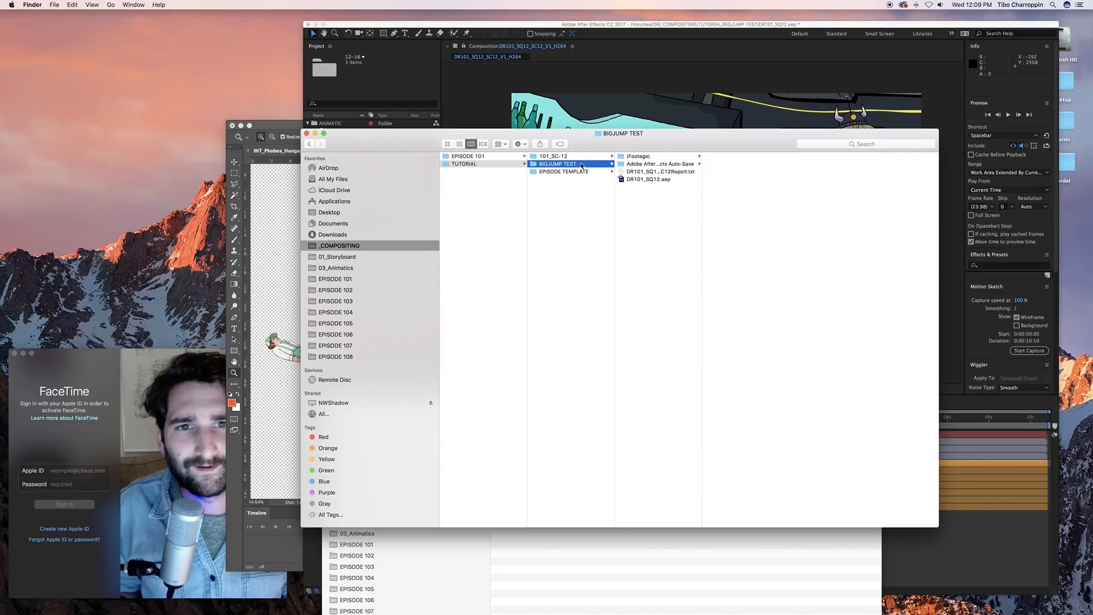
Examine the BACKGROUNDS, SCENES and ANIMATION subfolders of the EPISODE TEMPLATE folder
click(570, 172)
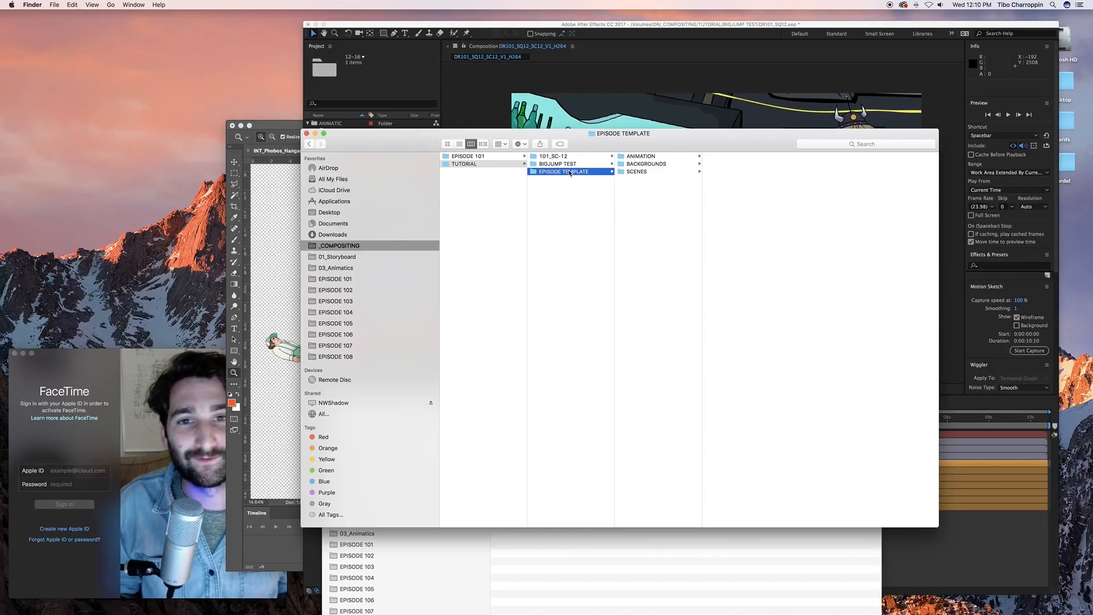
click(655, 164)
click(658, 172)
click(662, 158)
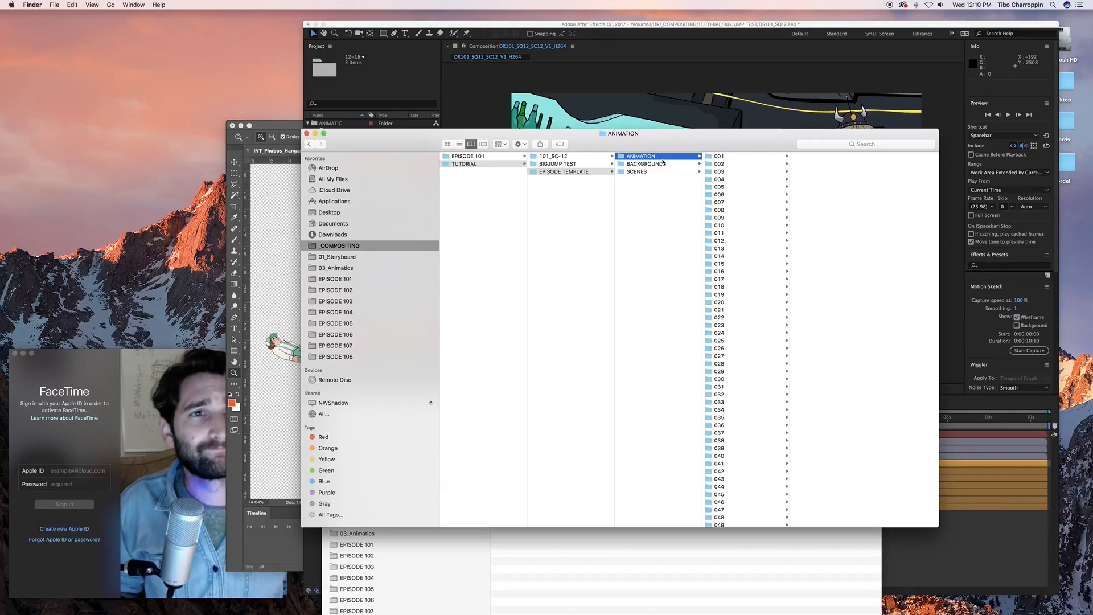